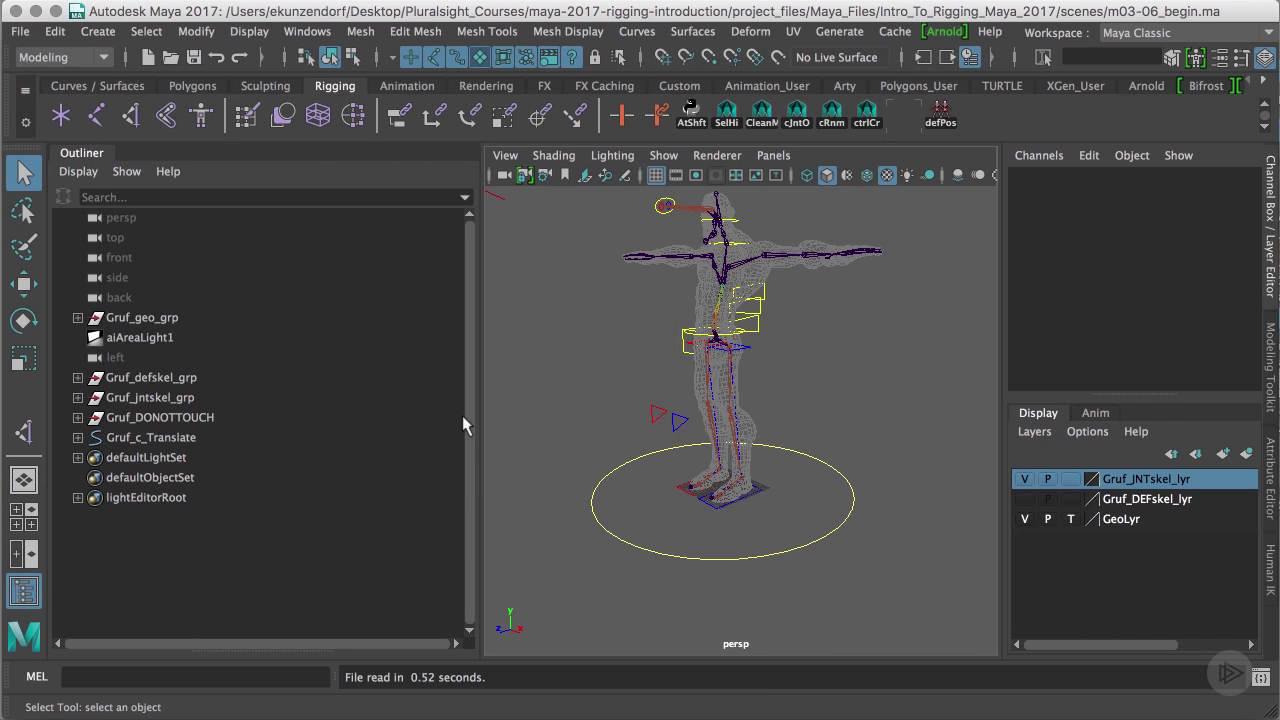
# - Select the left and right hip controls and frame them in the viewport
pyautogui.keyDown('alt'); pyautogui.moveTo(577, 350); pyautogui.dragTo(593, 406); pyautogui.keyUp('alt')
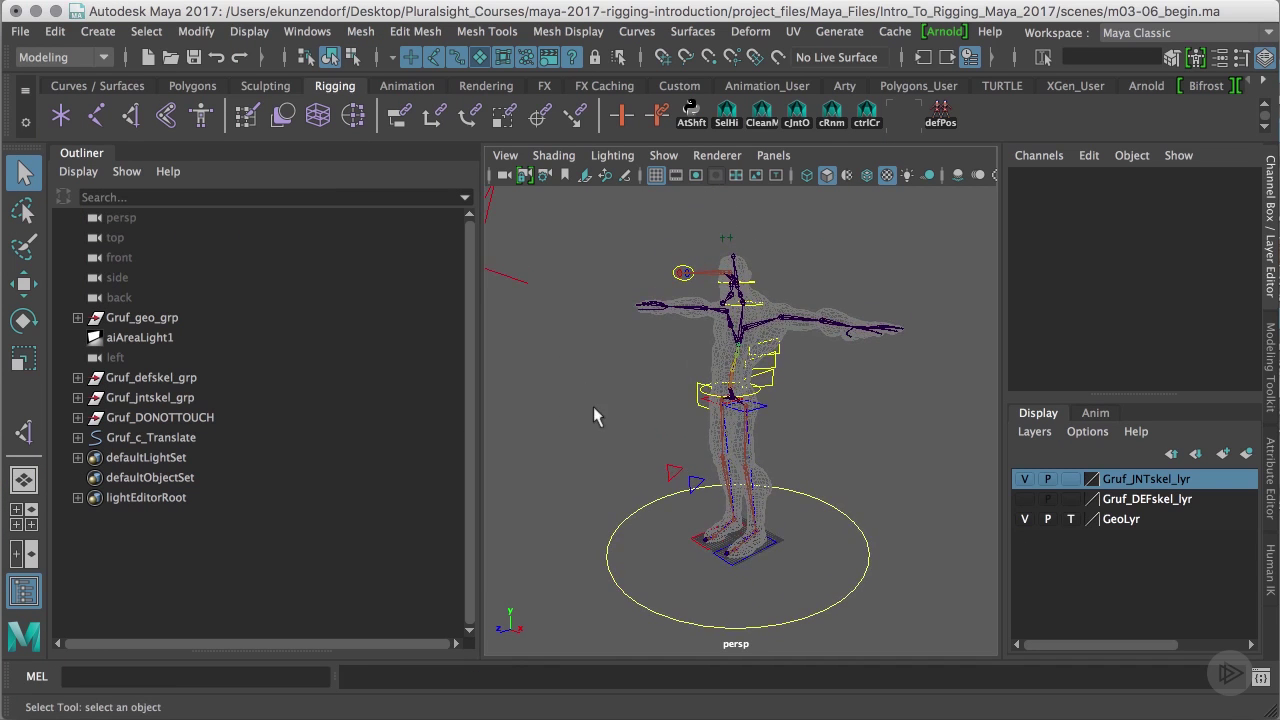
pyautogui.scroll(5, 724, 378)
pyautogui.scroll(-3, 725, 379)
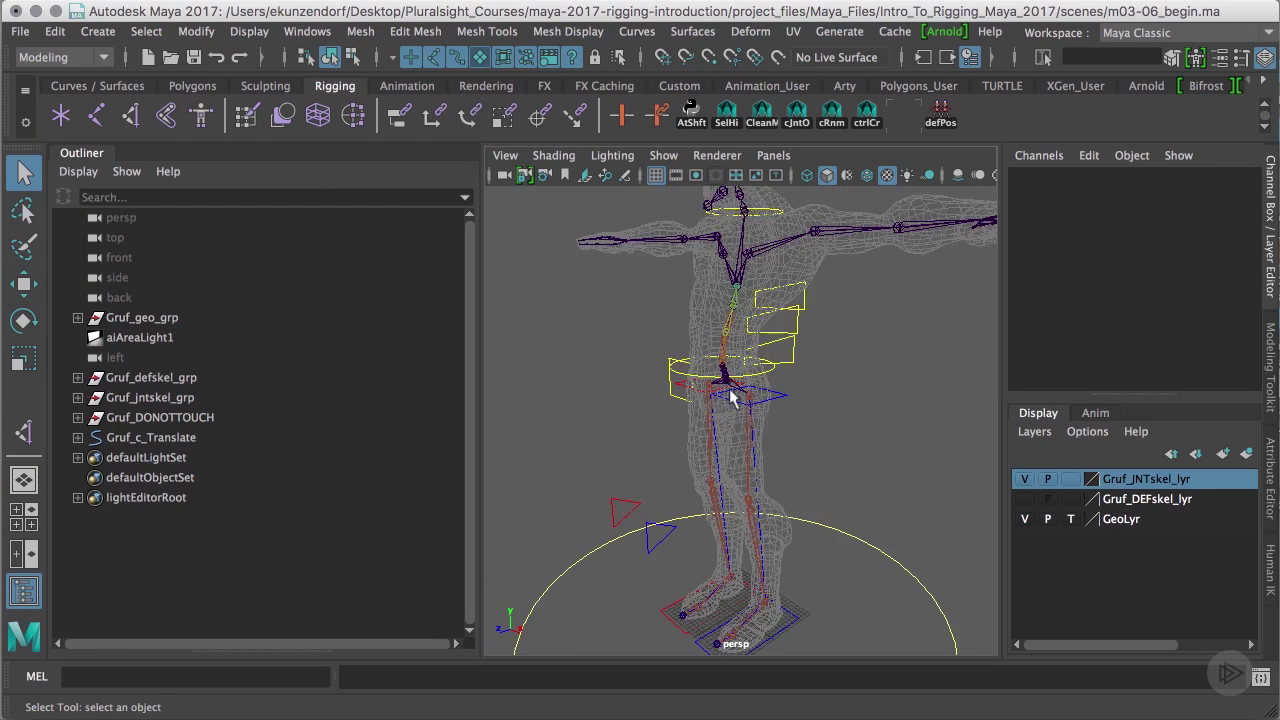
pyautogui.keyDown('alt'); pyautogui.moveTo(725, 379); pyautogui.dragTo(824, 401); pyautogui.keyUp('alt')
pyautogui.click(815, 386)
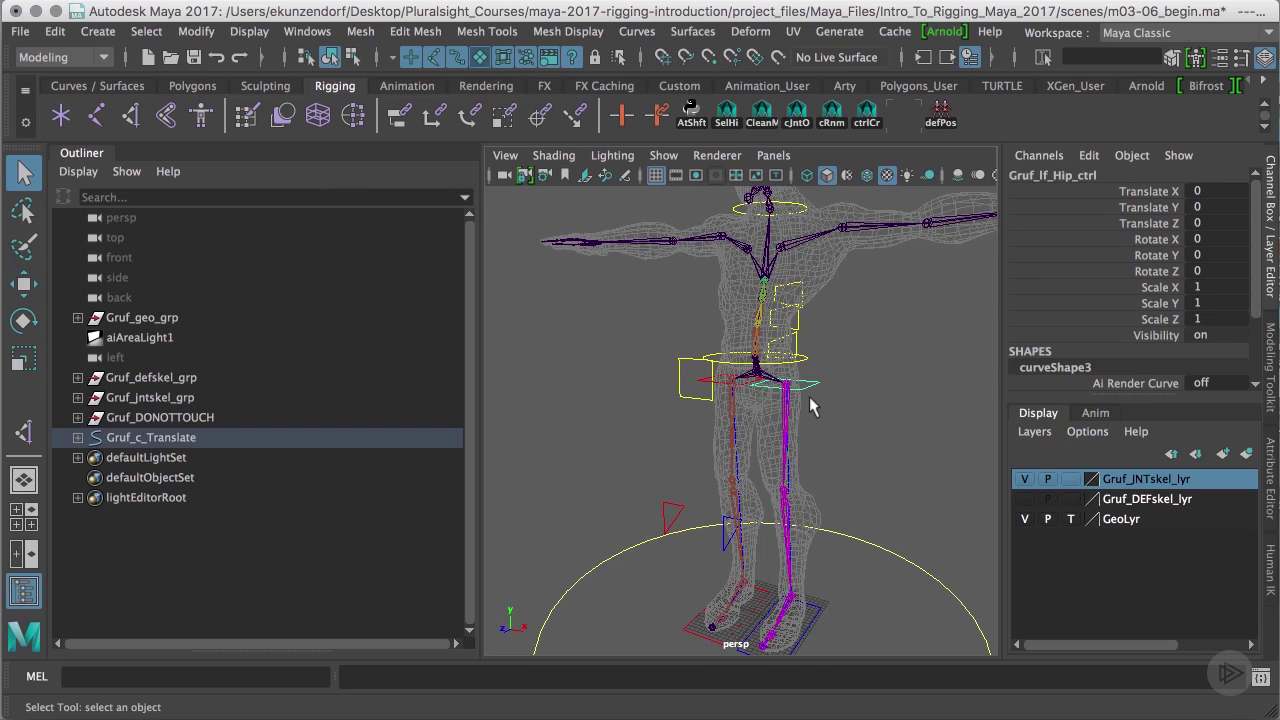
pyautogui.keyDown('shift'); pyautogui.click(701, 388); pyautogui.keyUp('shift')
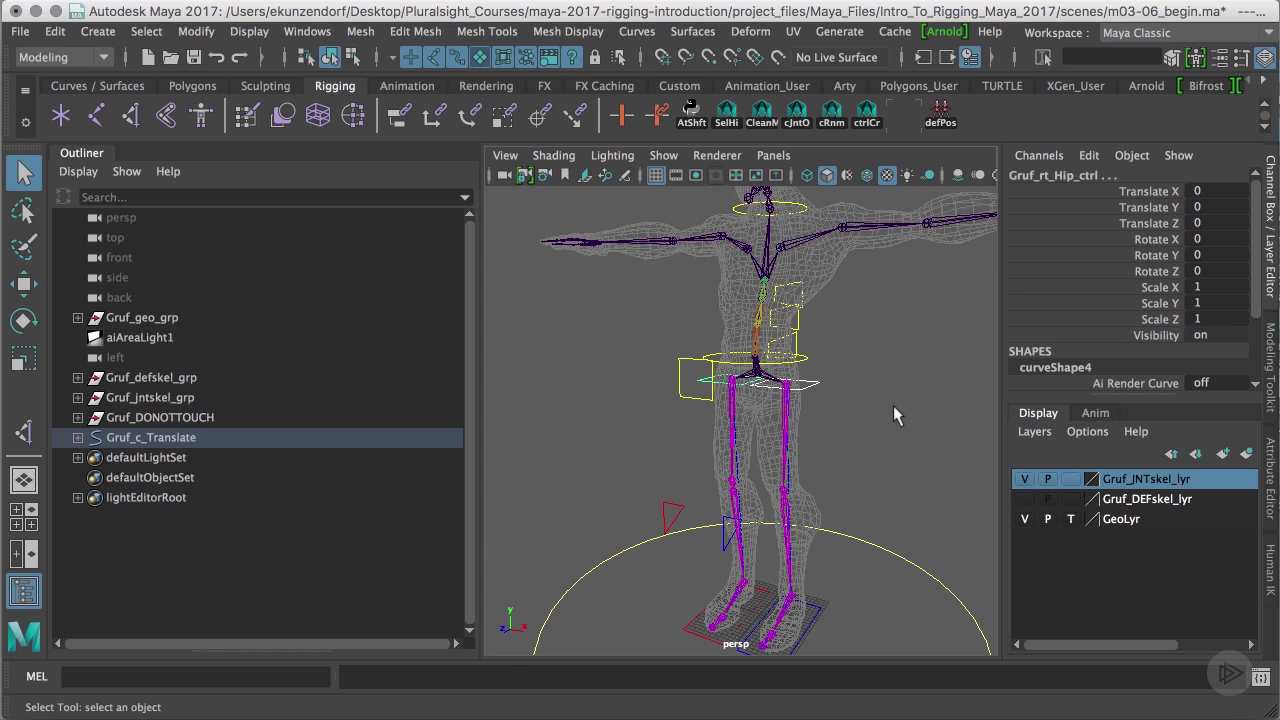
pyautogui.press('f')
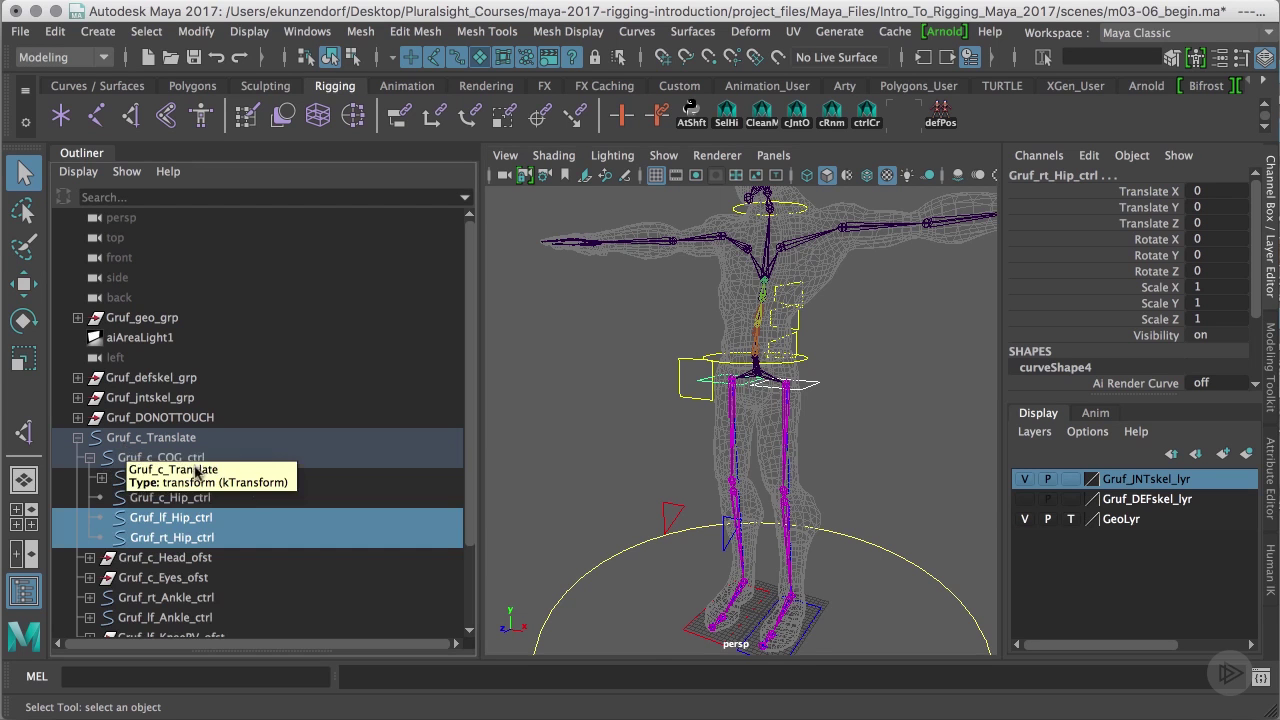
# - Test-rotate Gruf_c_Hip_ctrl, then undo the rotation
pyautogui.click(745, 385)
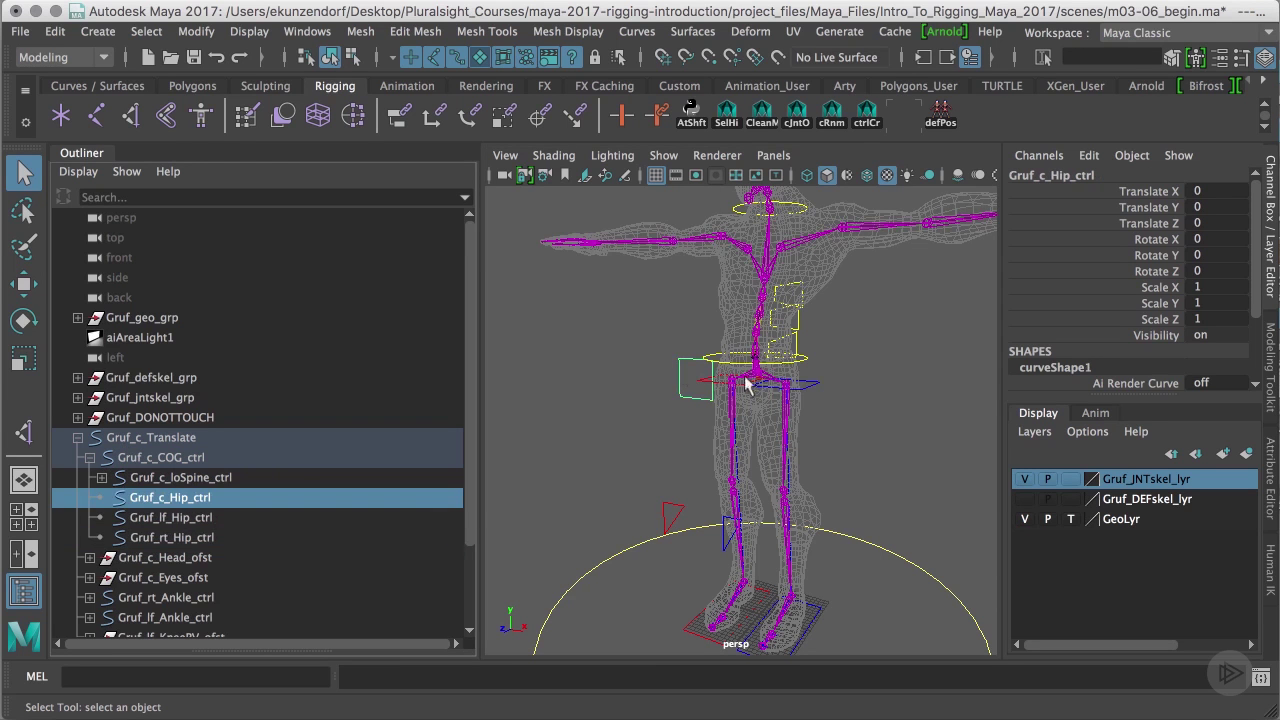
pyautogui.press('e')
pyautogui.moveTo(778, 368); pyautogui.dragTo(818, 328)
pyautogui.hotkey('ctrl', 'z')
# - Select Gruf_rt_Hip_ctrl, Gruf_lf_Hip_ctrl, then Gruf_c_Hip_ctrl in the Outliner
pyautogui.click(157, 540)
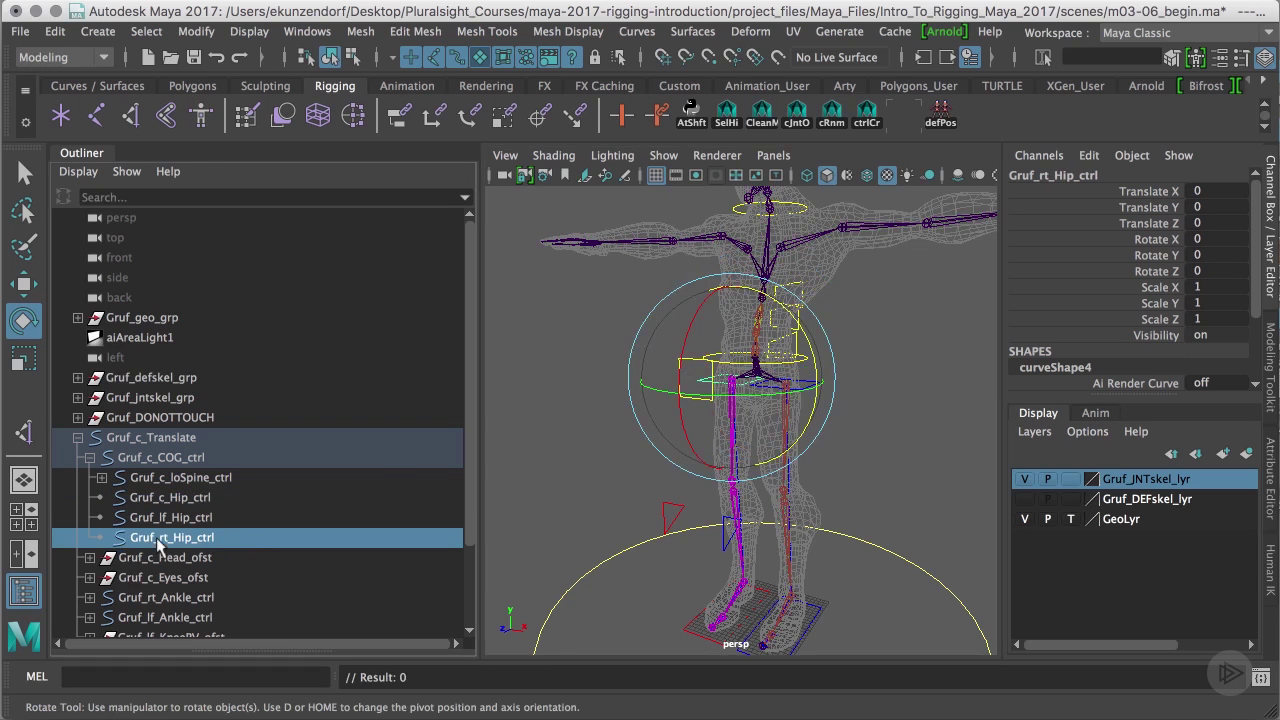
pyautogui.keyDown('ctrl'); pyautogui.click(165, 518); pyautogui.keyUp('ctrl')
pyautogui.keyDown('ctrl'); pyautogui.click(178, 498); pyautogui.keyUp('ctrl')
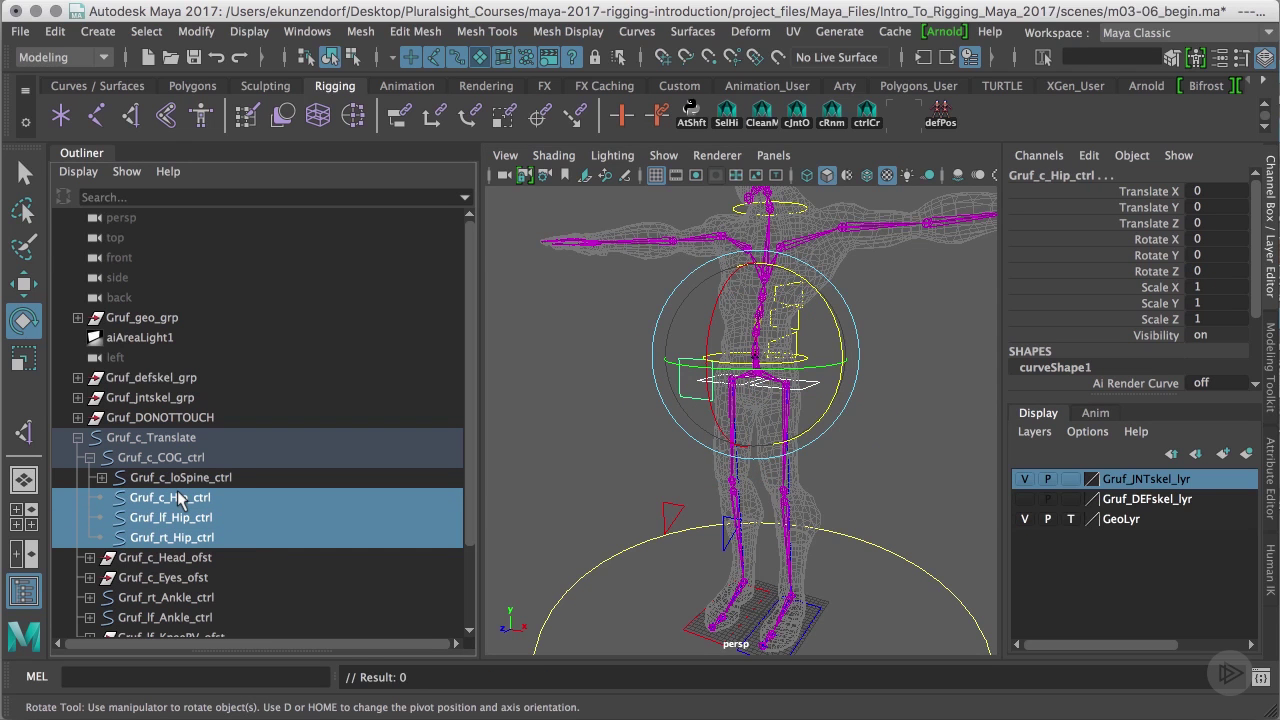
# - Parent the side hip controls under Gruf_c_Hip_ctrl and test-rotate it, then undo
pyautogui.press('p')
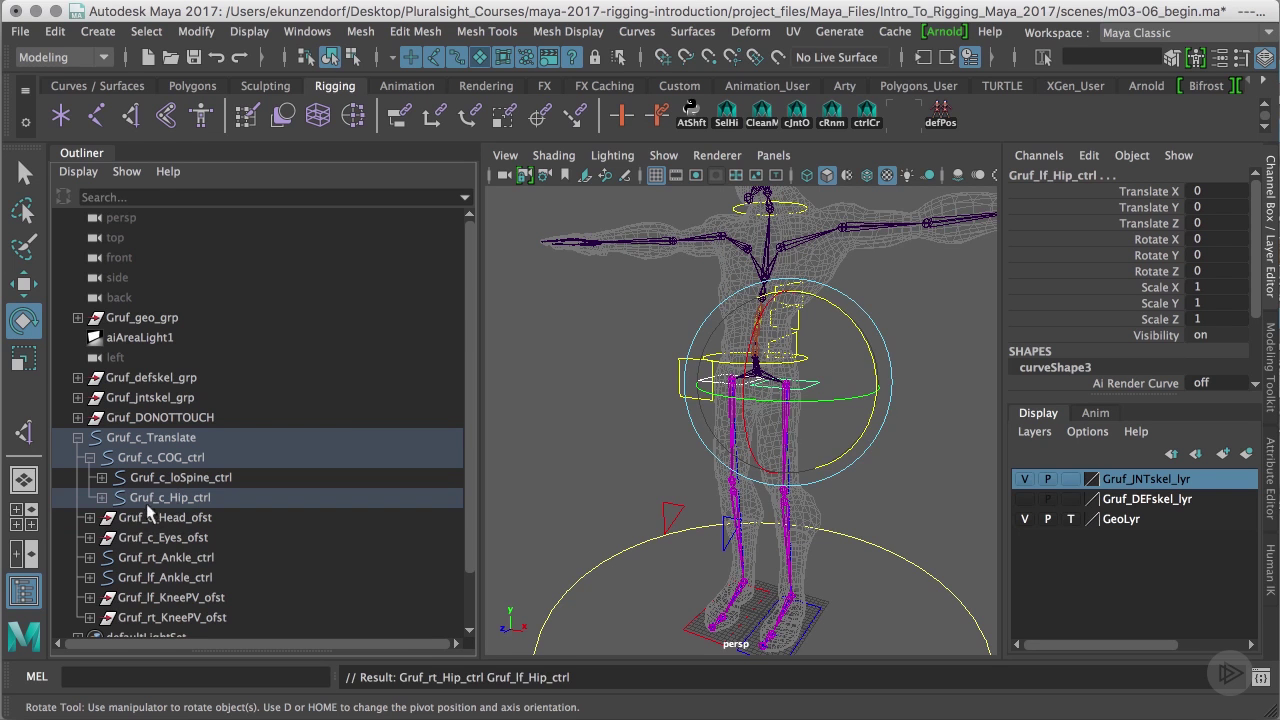
pyautogui.click(160, 498)
pyautogui.moveTo(840, 333); pyautogui.dragTo(845, 440)
pyautogui.hotkey('ctrl', 'z')
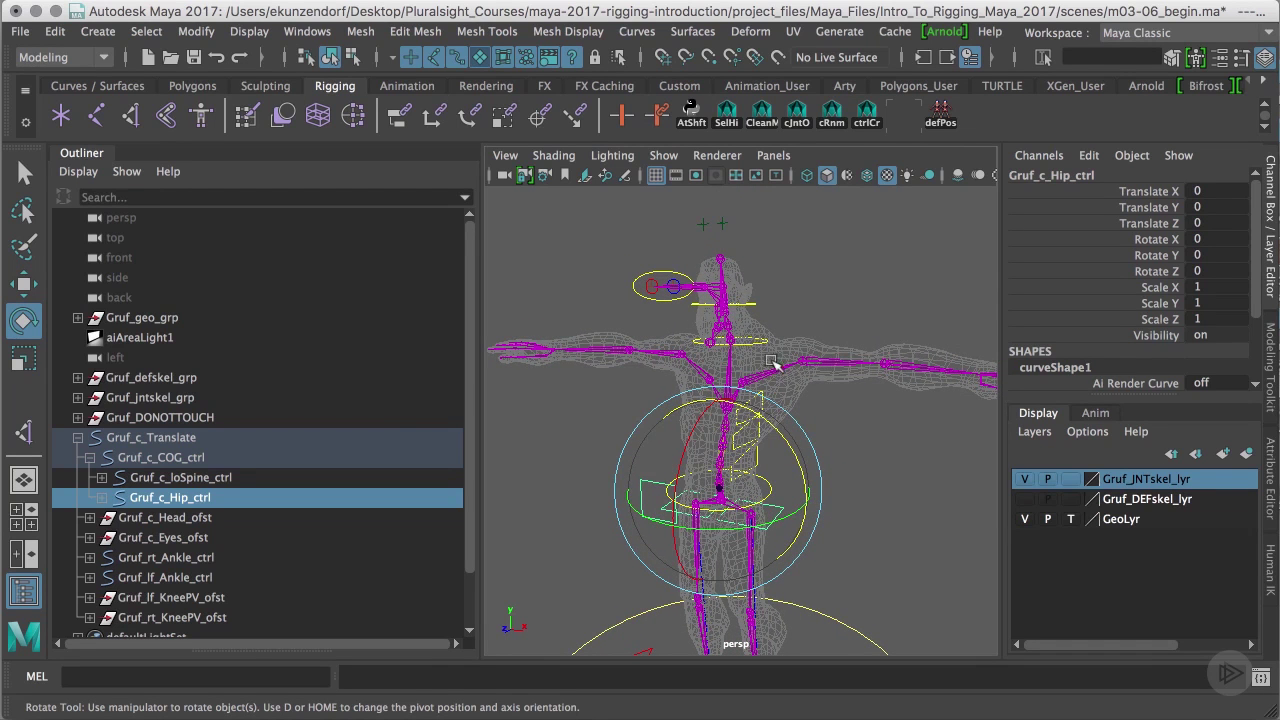
# - Create a circle control at Gruf_lf_Collar_JNT with ctrlCr, Rotate X 90 and Scale 7
pyautogui.click(768, 372)
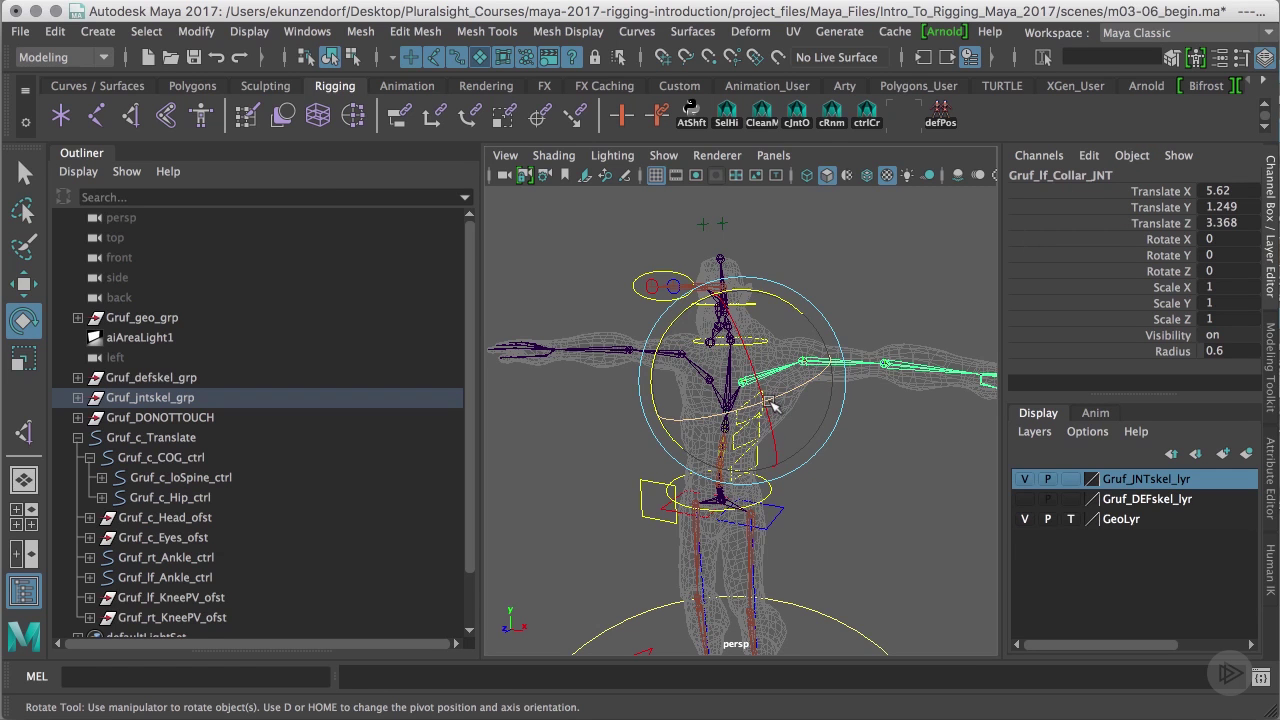
pyautogui.click(867, 110)
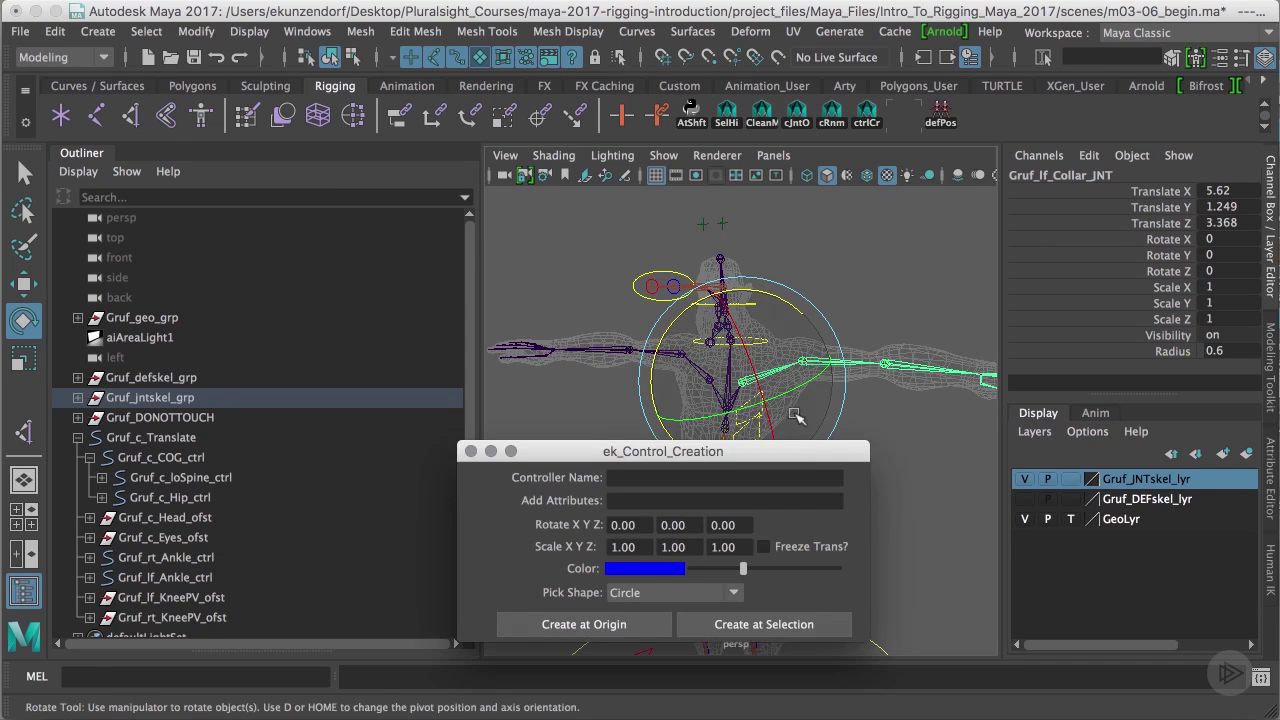
pyautogui.moveTo(760, 451); pyautogui.dragTo(538, 173)
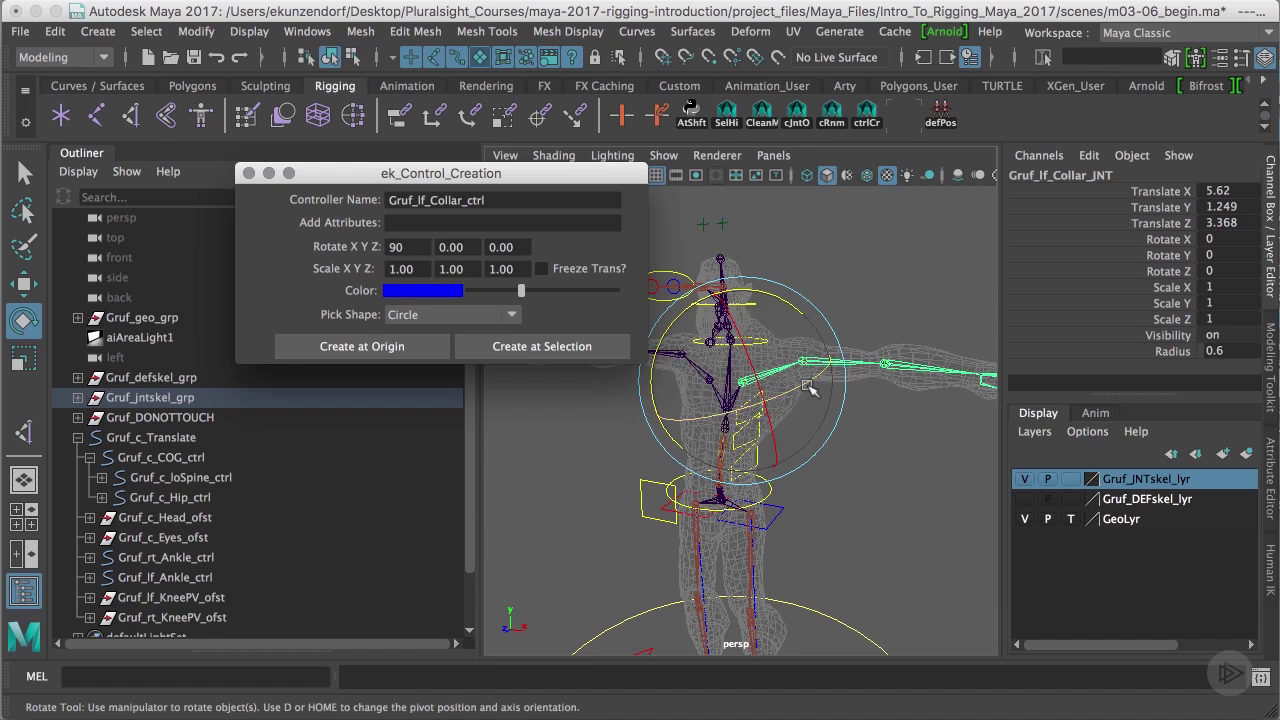
pyautogui.press('Tab')
pyautogui.press('Tab')
pyautogui.press('Tab')
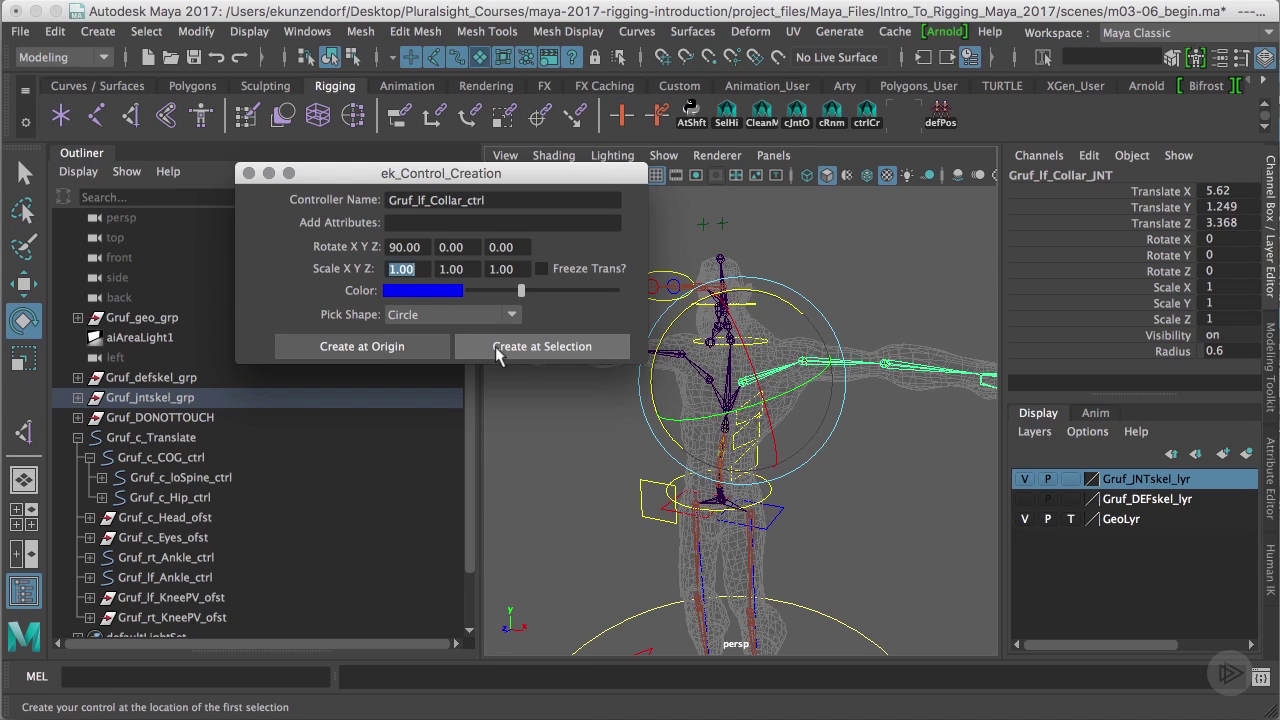
pyautogui.write('7')
pyautogui.press('Tab')
pyautogui.write('7')
pyautogui.press('Tab')
pyautogui.write('7')
pyautogui.press('Tab')
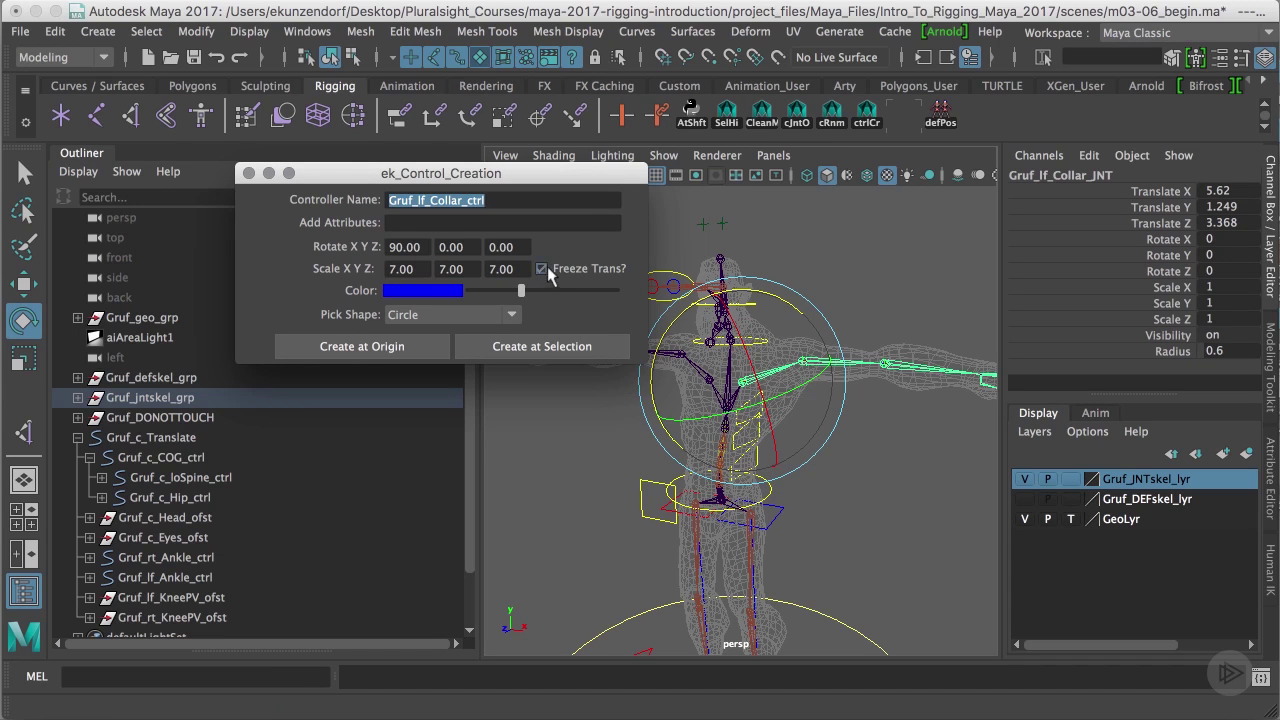
pyautogui.click(551, 346)
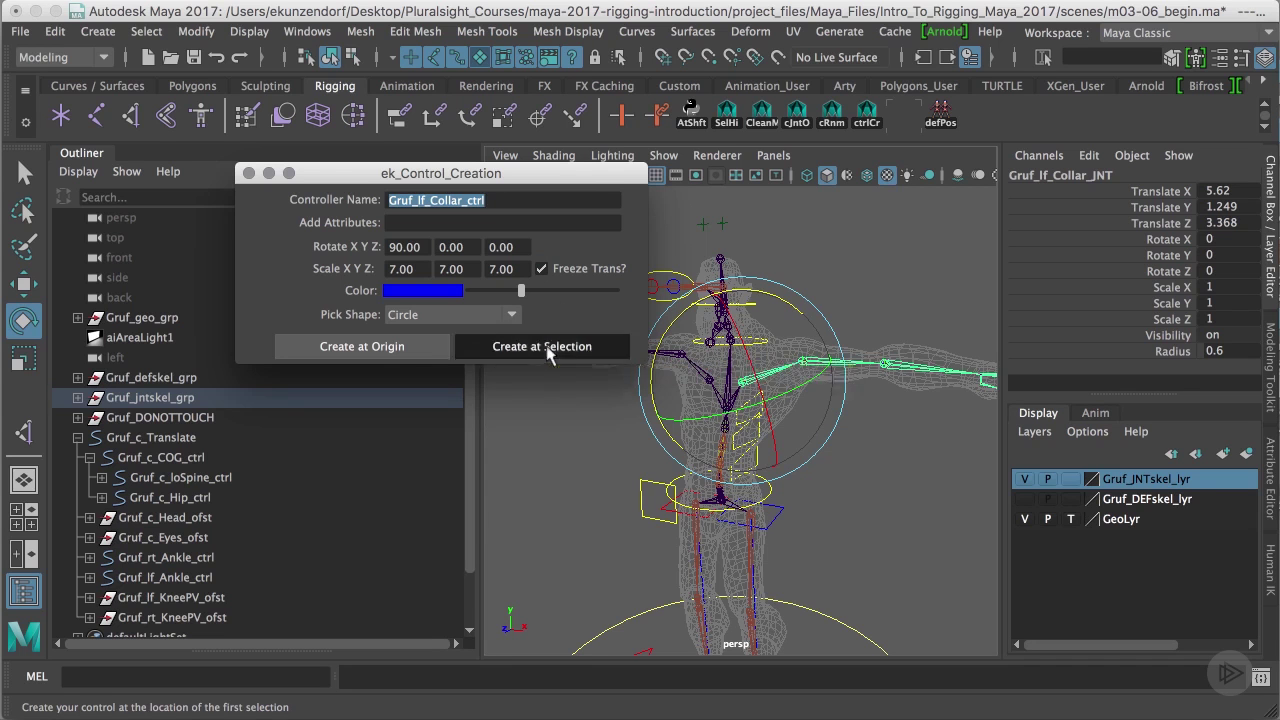
# - Move Gruf_lf_Collar_ctrl up and out above the left shoulder
pyautogui.click(764, 360)
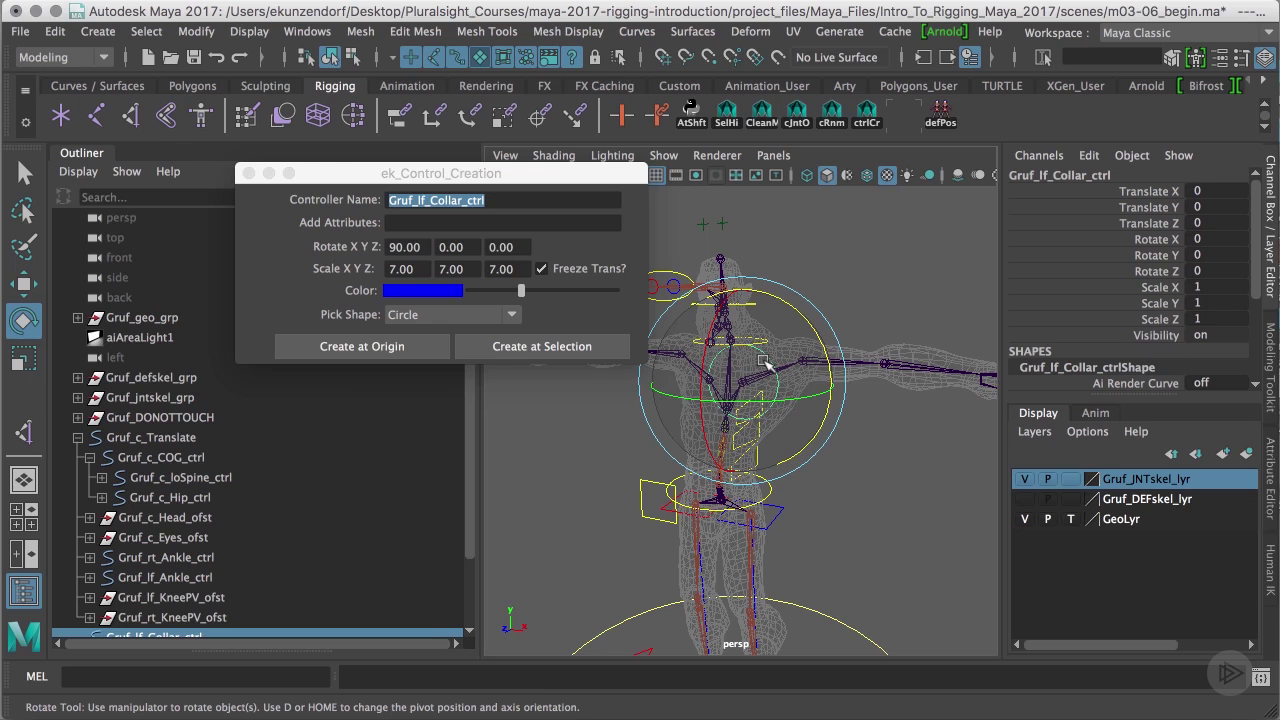
pyautogui.press('w')
pyautogui.moveTo(806, 314); pyautogui.dragTo(887, 198)
pyautogui.keyDown('alt'); pyautogui.moveTo(850, 300); pyautogui.dragTo(815, 343); pyautogui.keyUp('alt')
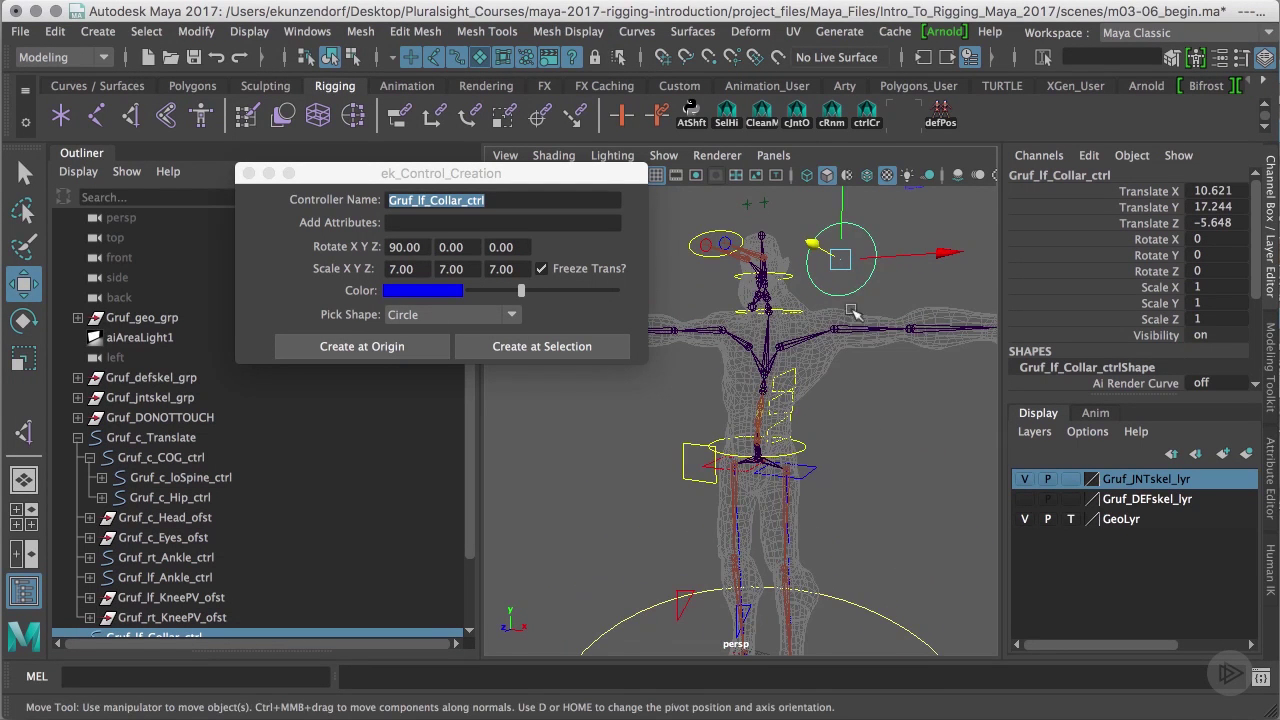
# - Scale the collar curve's control vertices sideways into an arched crescent shape
pyautogui.rightClick(855, 296)
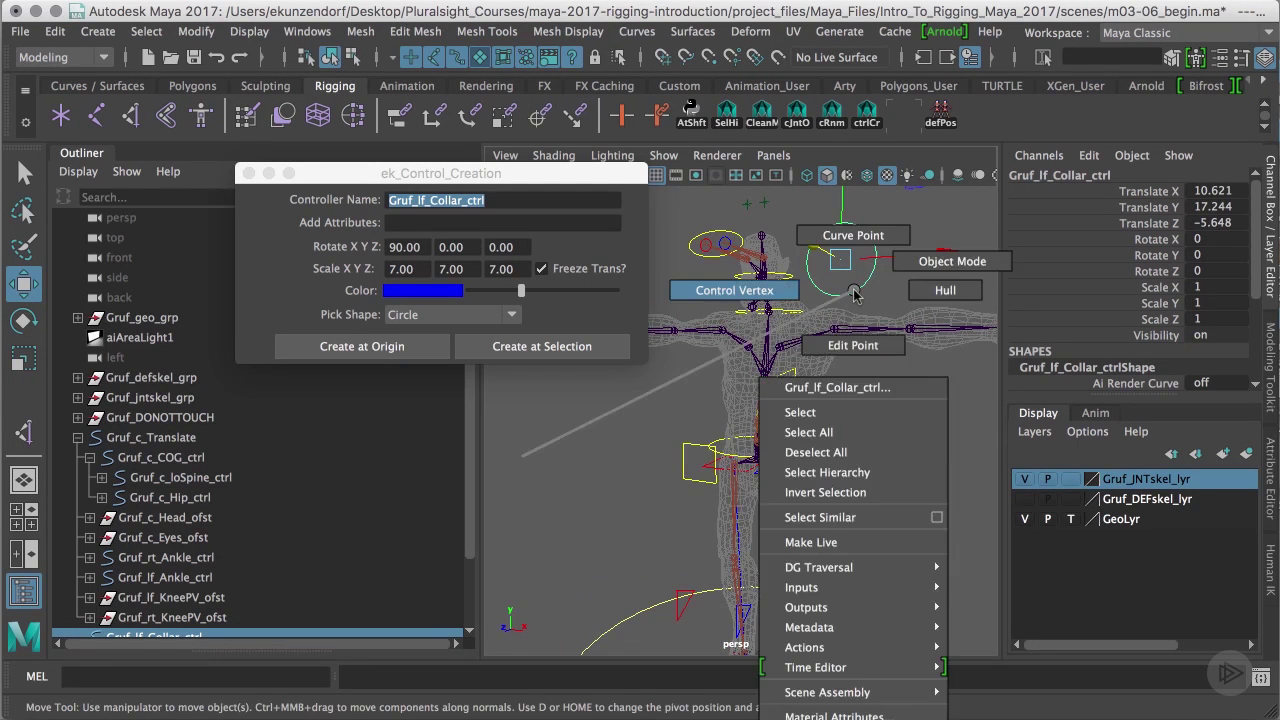
pyautogui.click(786, 292)
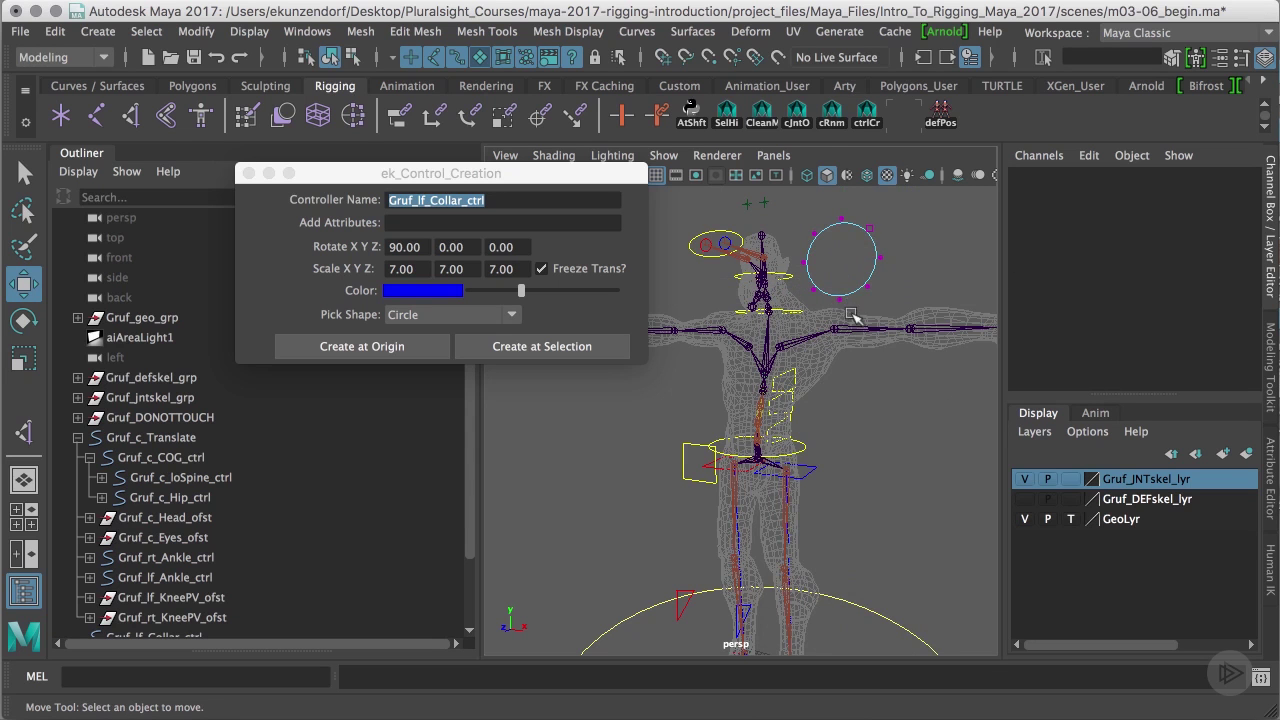
pyautogui.moveTo(827, 285); pyautogui.dragTo(851, 203)
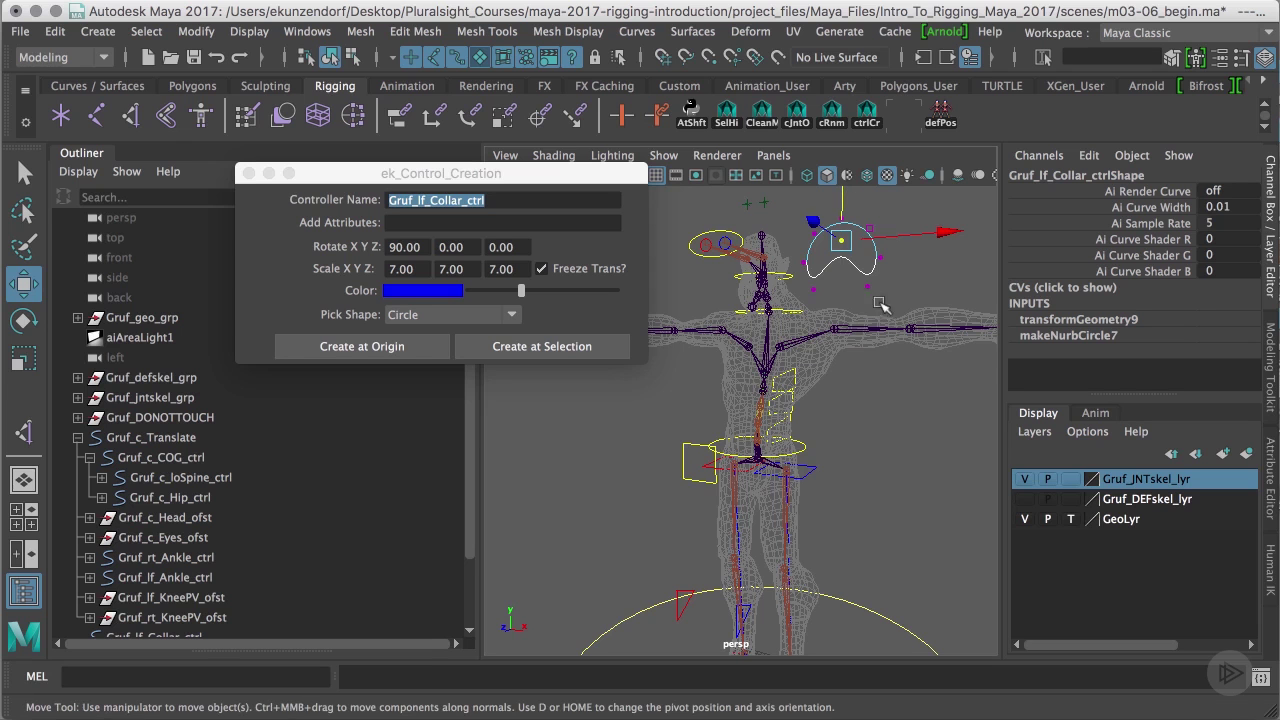
pyautogui.click(838, 285)
pyautogui.press('r')
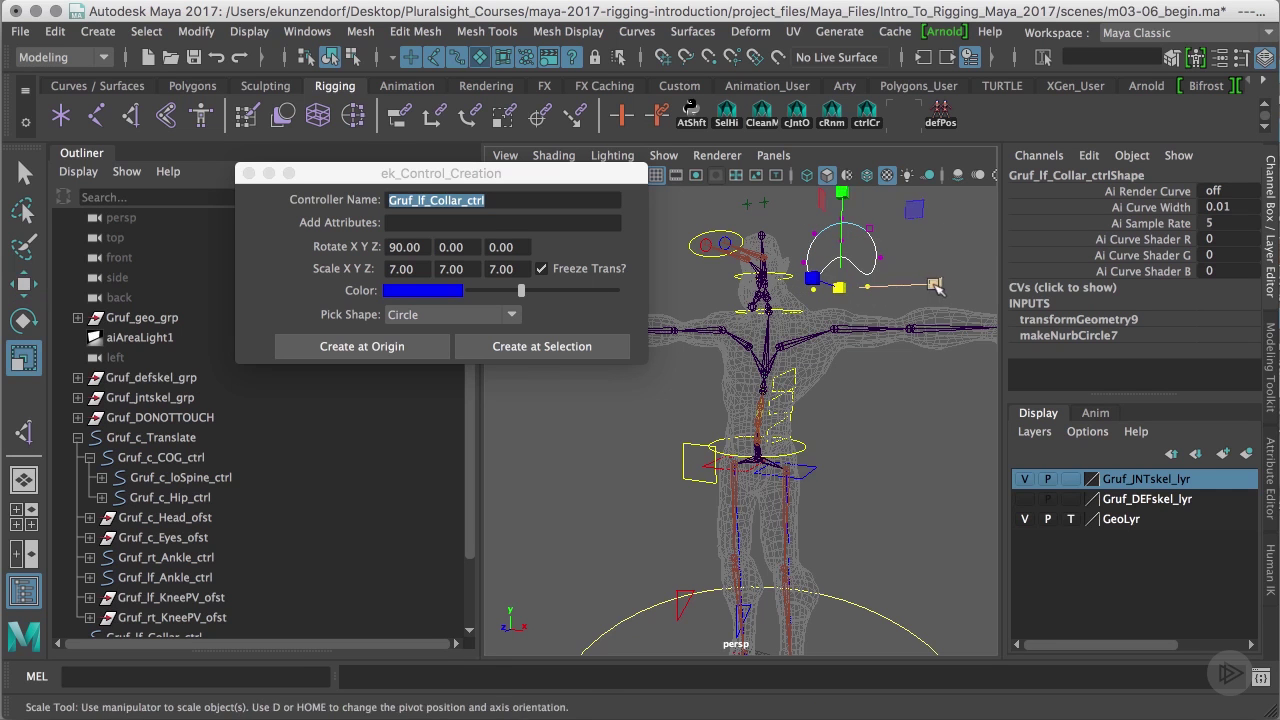
pyautogui.moveTo(938, 287); pyautogui.dragTo(958, 287)
pyautogui.keyDown('alt'); pyautogui.moveTo(890, 340); pyautogui.dragTo(820, 385); pyautogui.keyUp('alt')
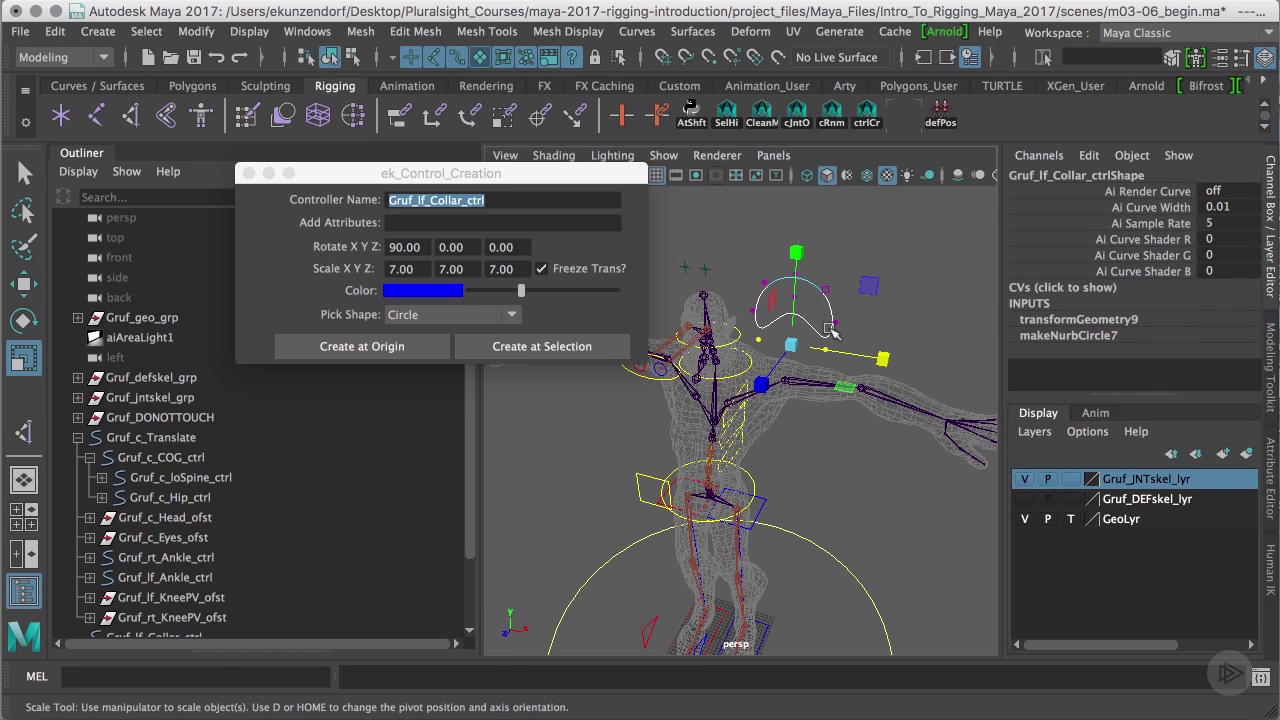
pyautogui.keyDown('alt'); pyautogui.moveTo(830, 327); pyautogui.dragTo(818, 304); pyautogui.keyUp('alt')
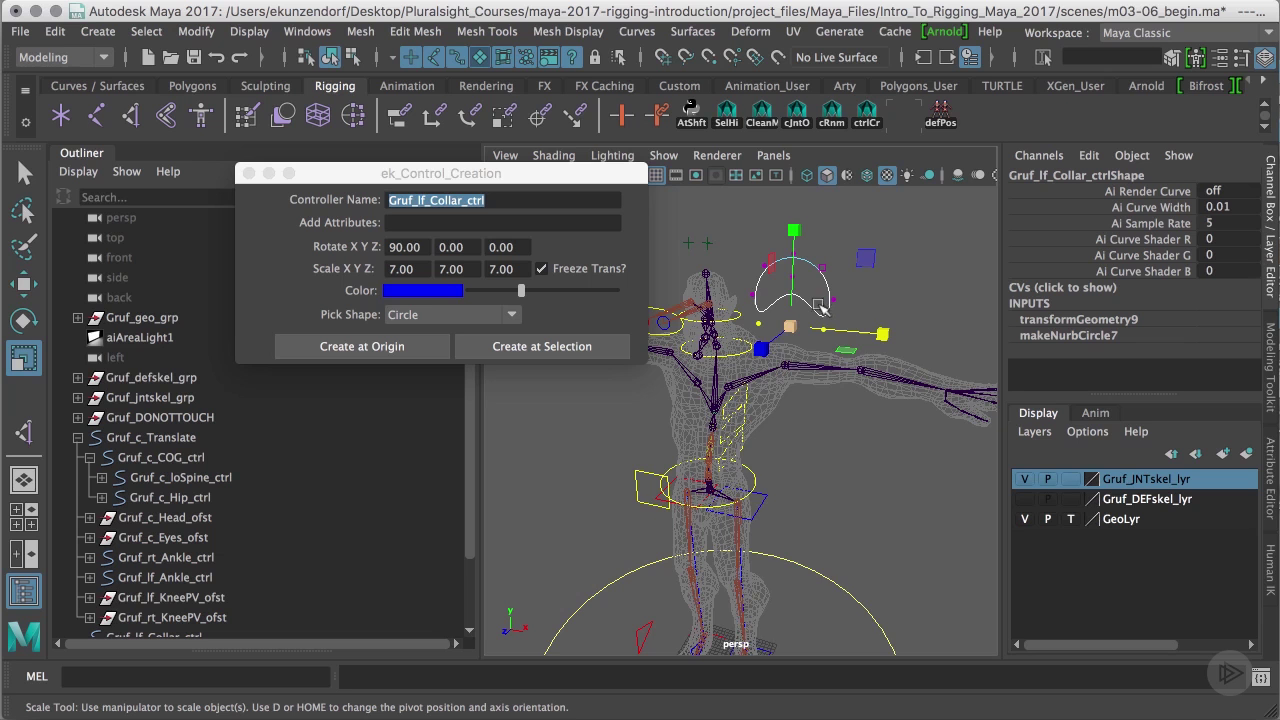
# - Snap the left collar control's pivot to the shoulder joint and freeze its transforms
pyautogui.rightClick(829, 303)
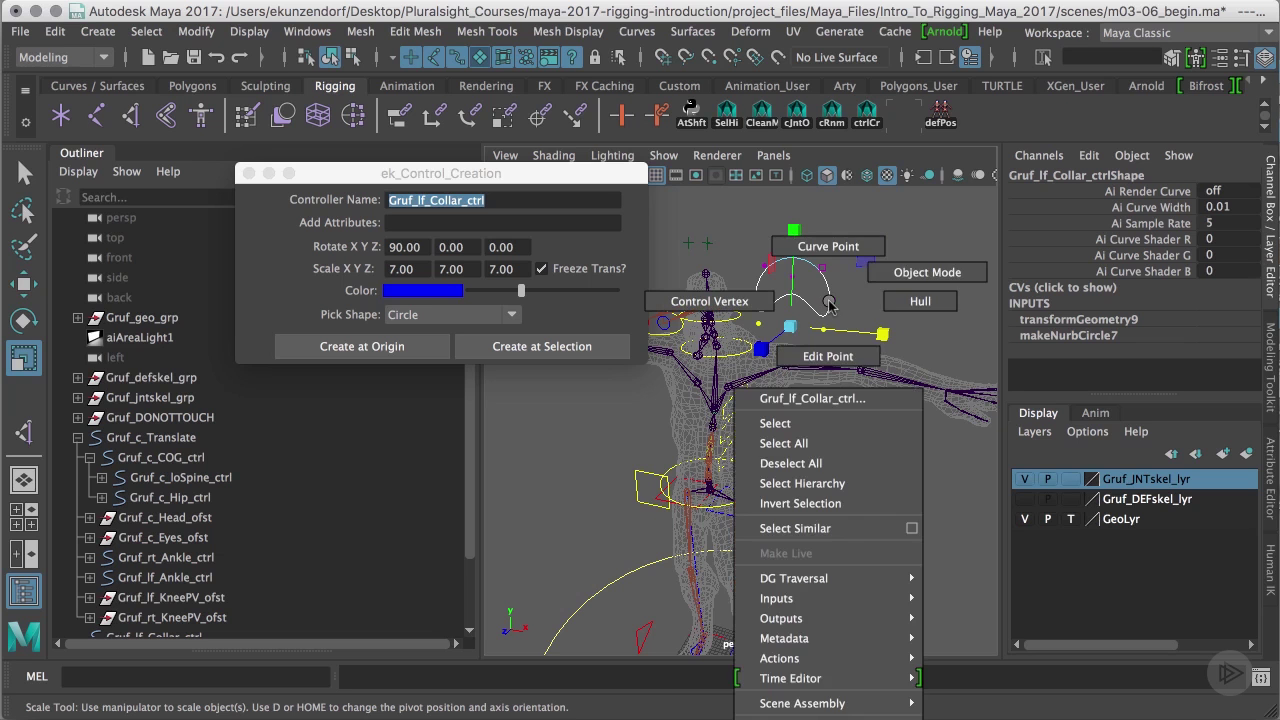
pyautogui.click(818, 424)
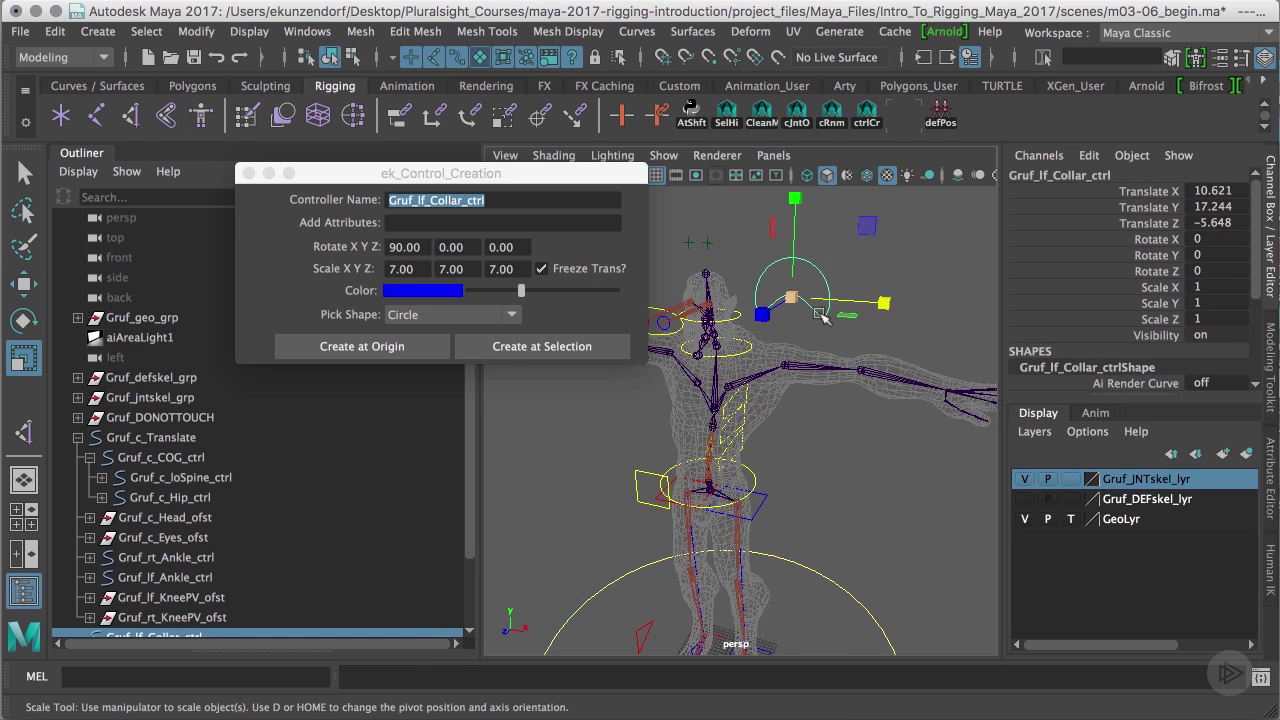
pyautogui.press('w')
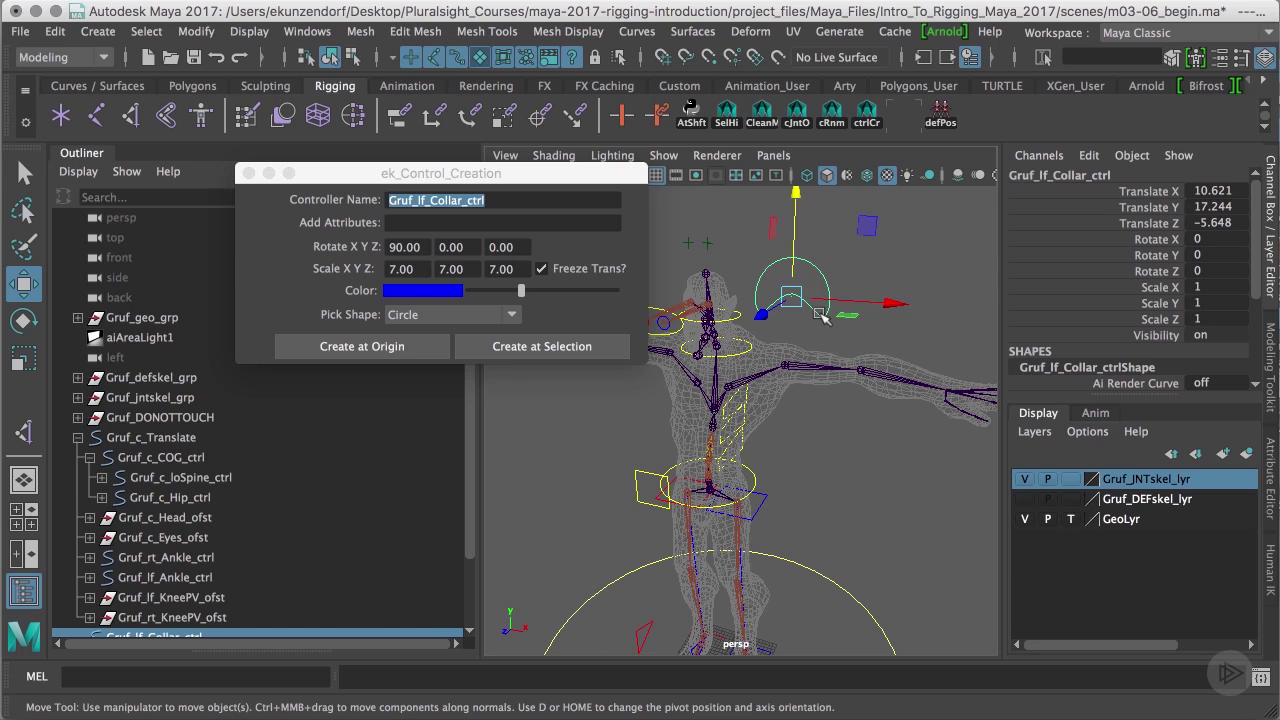
pyautogui.press('d')
pyautogui.moveTo(791, 297); pyautogui.dragTo(730, 385)
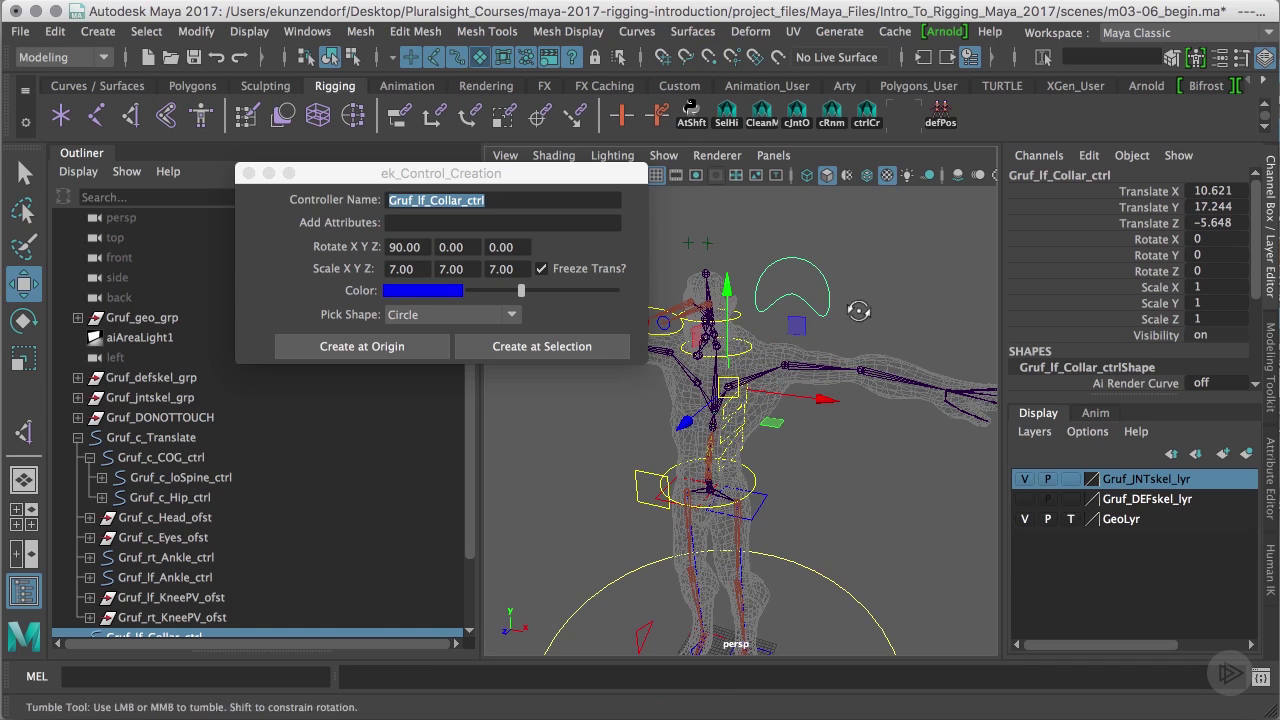
pyautogui.keyDown('alt'); pyautogui.moveTo(852, 310); pyautogui.dragTo(885, 318); pyautogui.keyUp('alt')
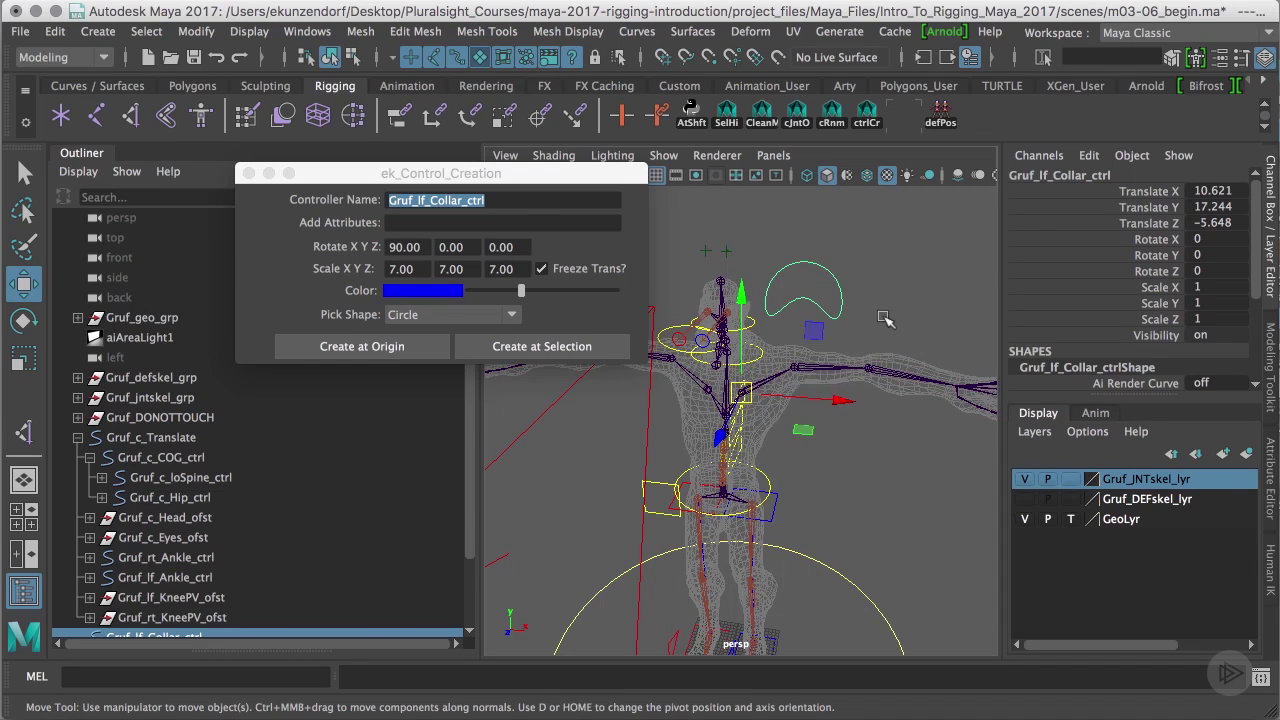
pyautogui.press('space')
pyautogui.moveTo(842, 210); pyautogui.dragTo(857, 293)
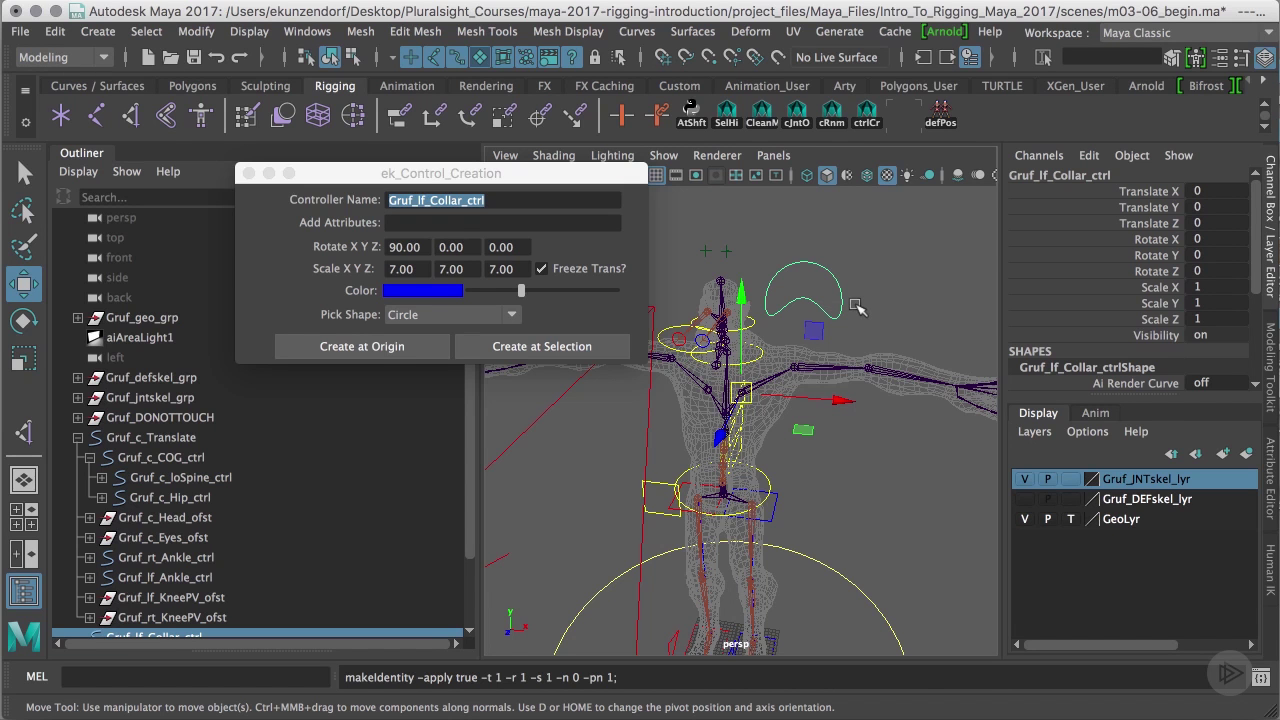
# - Duplicate the left collar control and rename the copy Gruf_rt_Collar_ctrl
pyautogui.hotkey('ctrl', 'd')
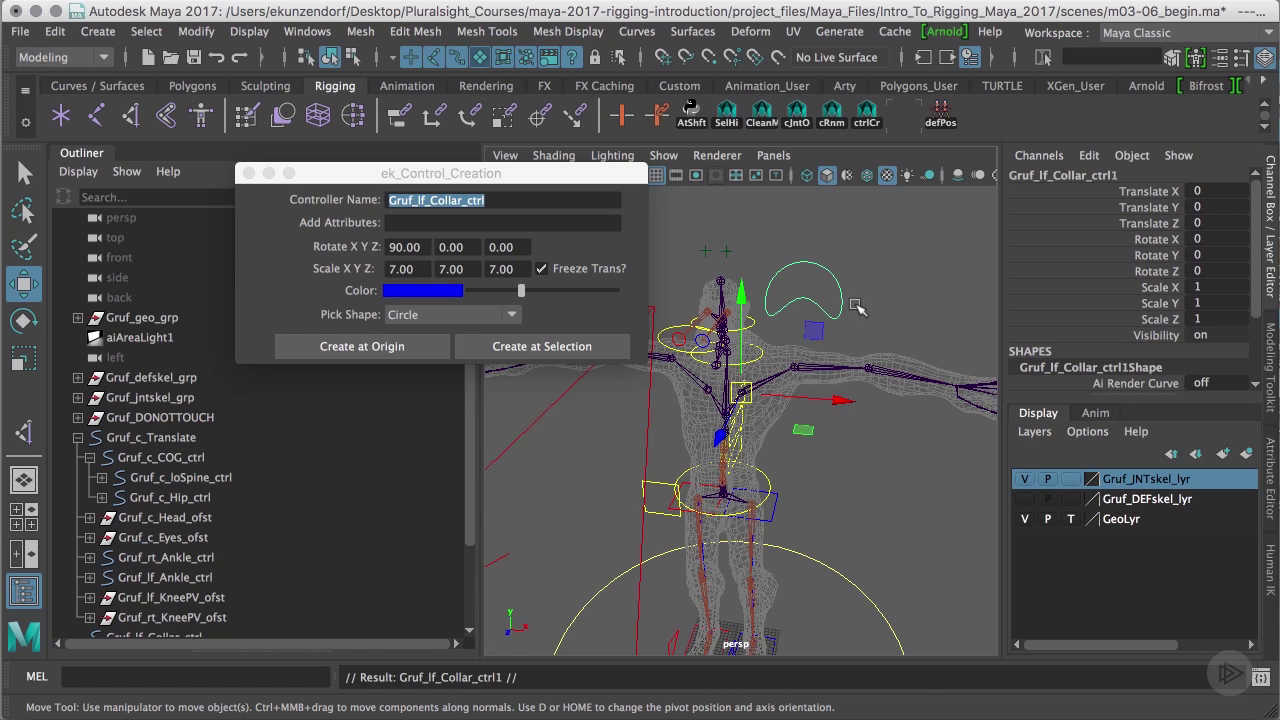
pyautogui.scroll(-3, 470, 612)
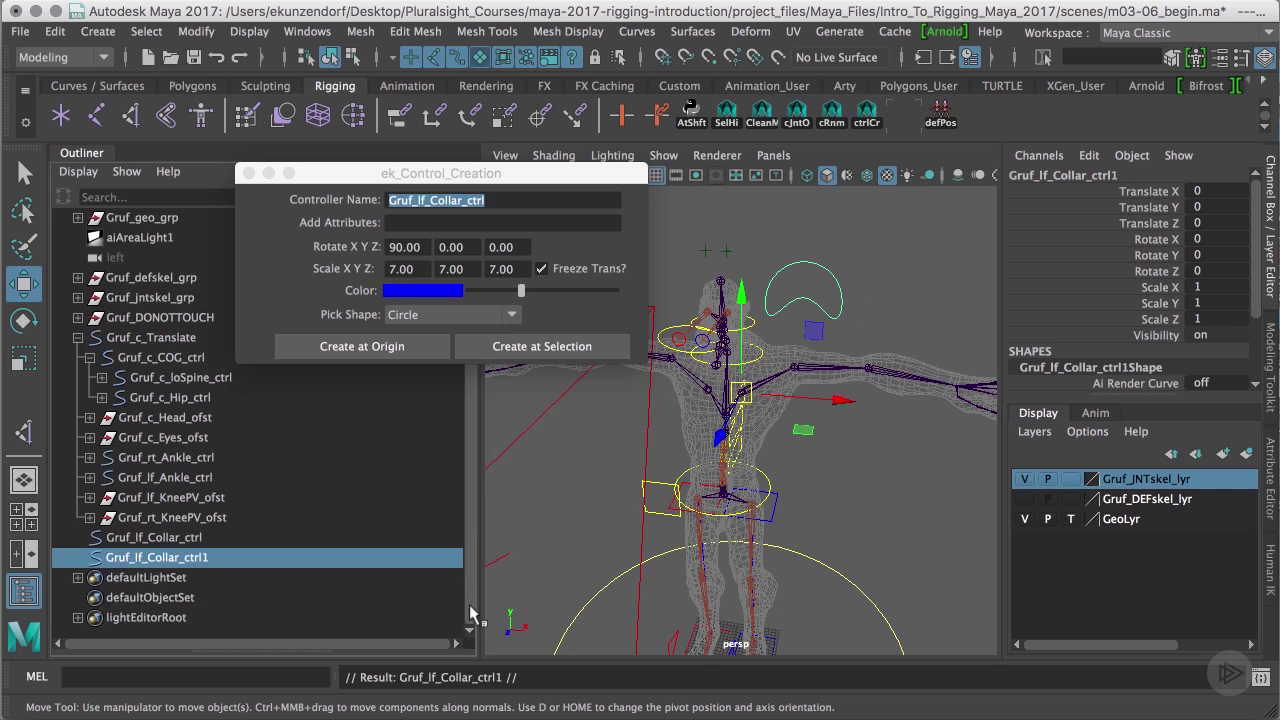
pyautogui.click(1072, 177)
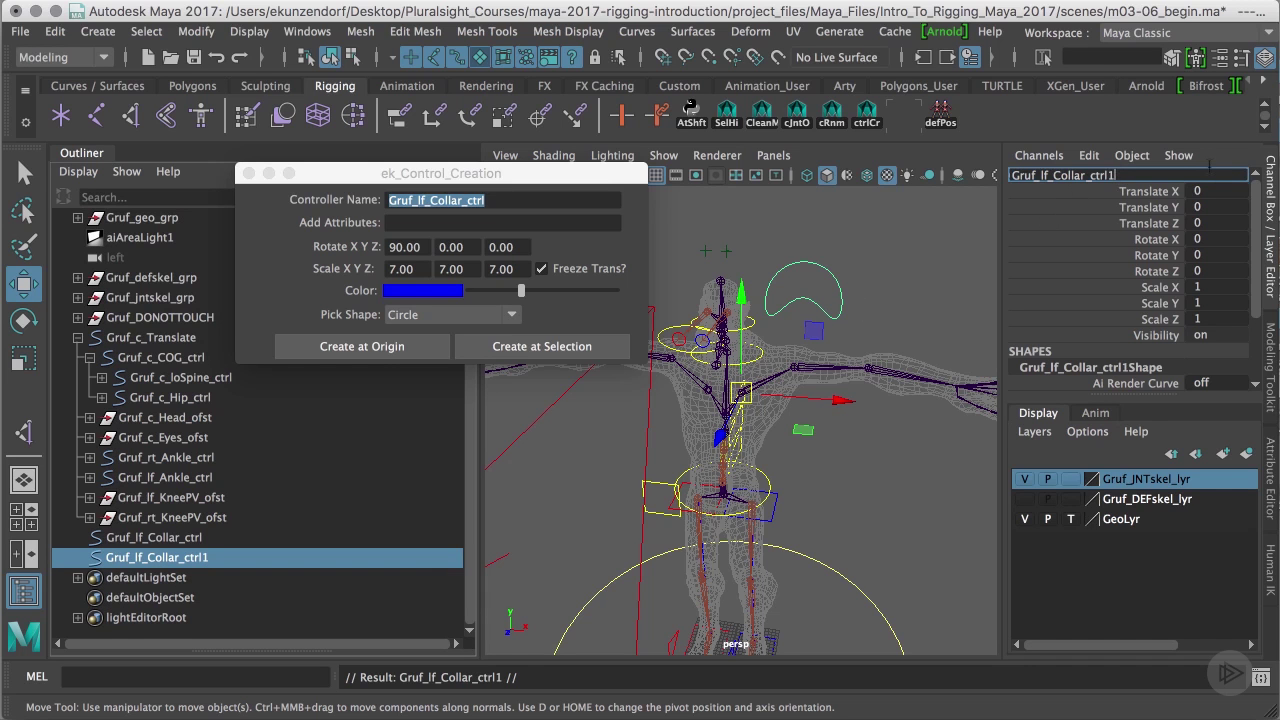
pyautogui.press('BackSpace')
pyautogui.moveTo(1037, 175); pyautogui.dragTo(1047, 175)
pyautogui.write('rt')
pyautogui.press('Return')
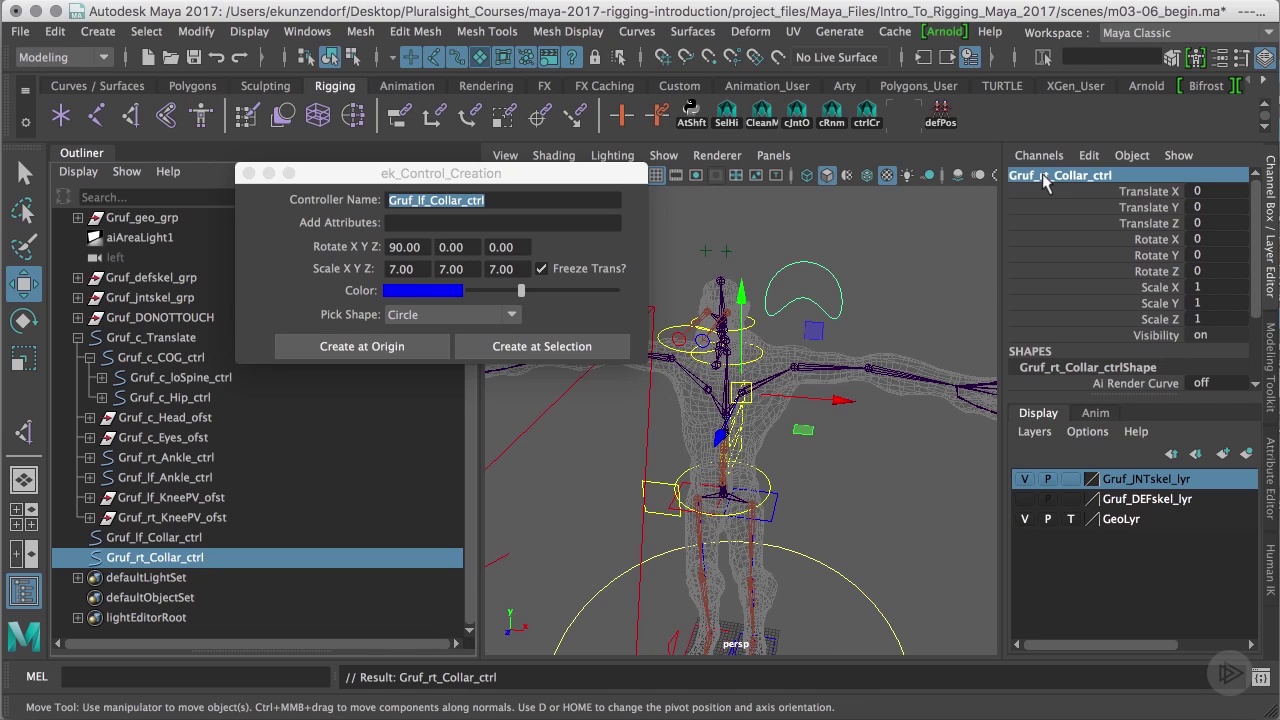
# - Select all CVs of the duplicated collar curve and shift them toward the right
pyautogui.click(352, 57)
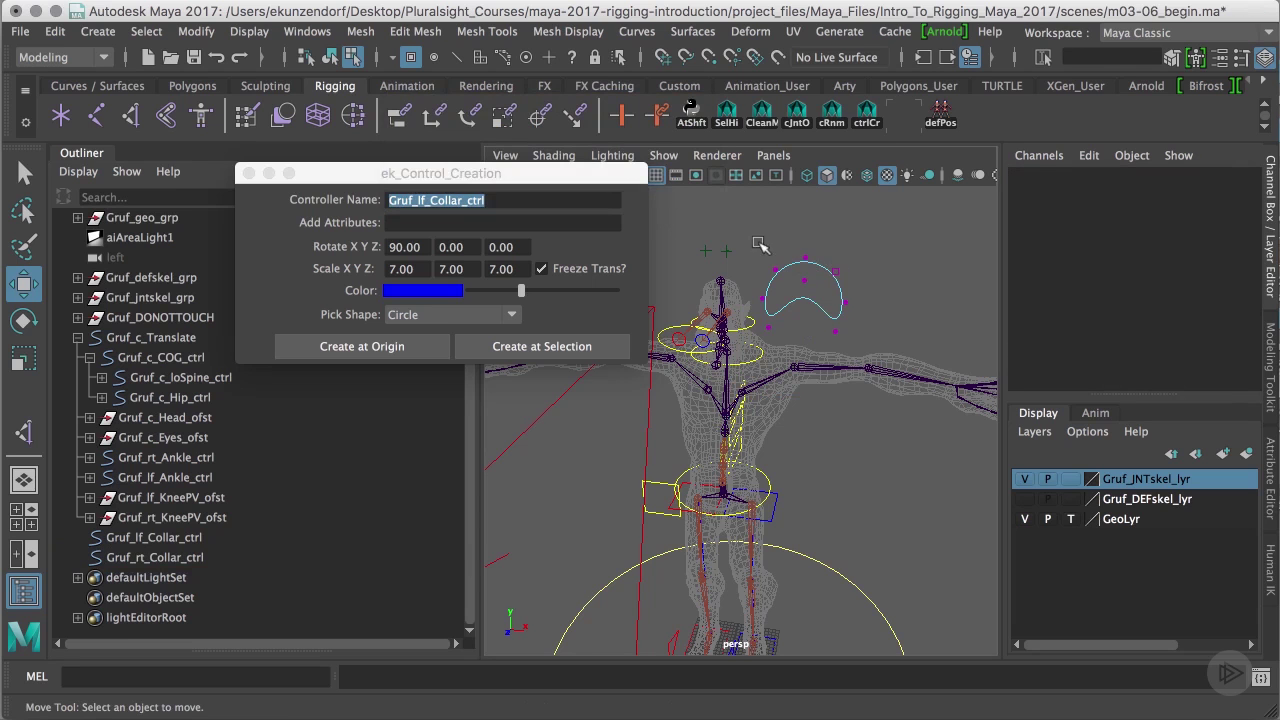
pyautogui.moveTo(756, 242); pyautogui.dragTo(873, 349)
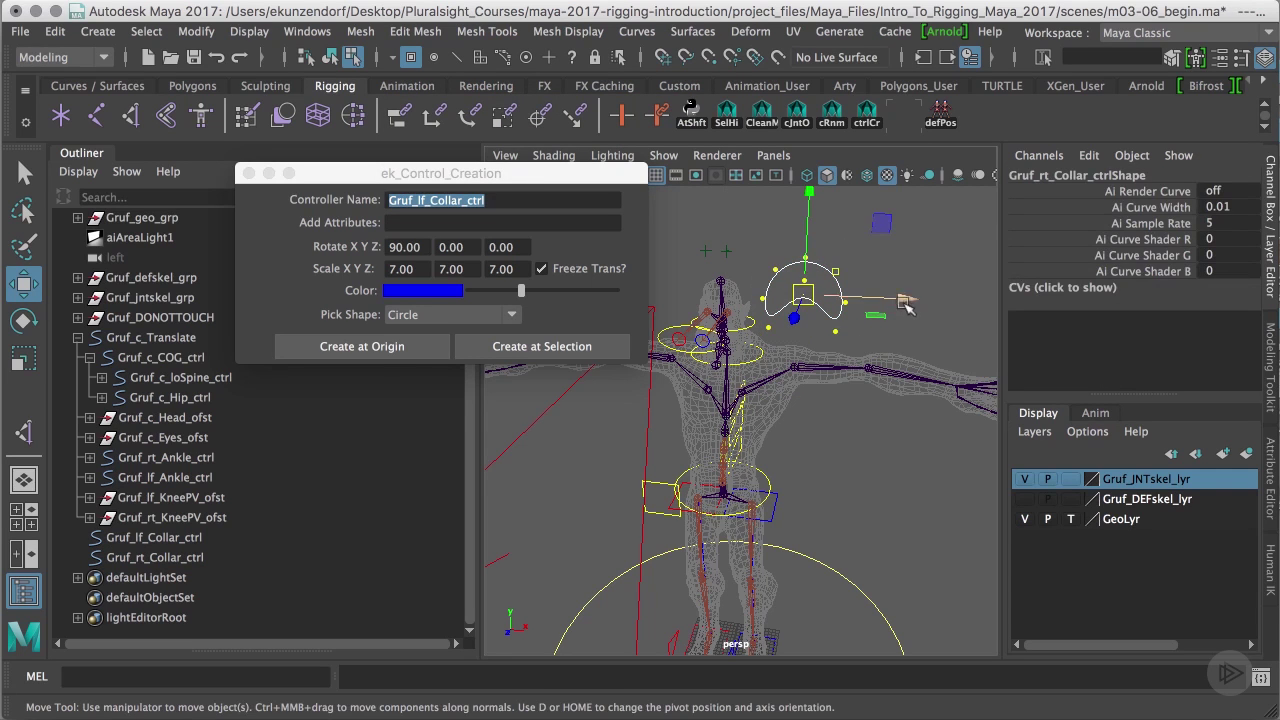
pyautogui.moveTo(906, 299); pyautogui.dragTo(890, 346)
# - In Front view, move the duplicate curve's CVs over the character's right shoulder
pyautogui.press('space')
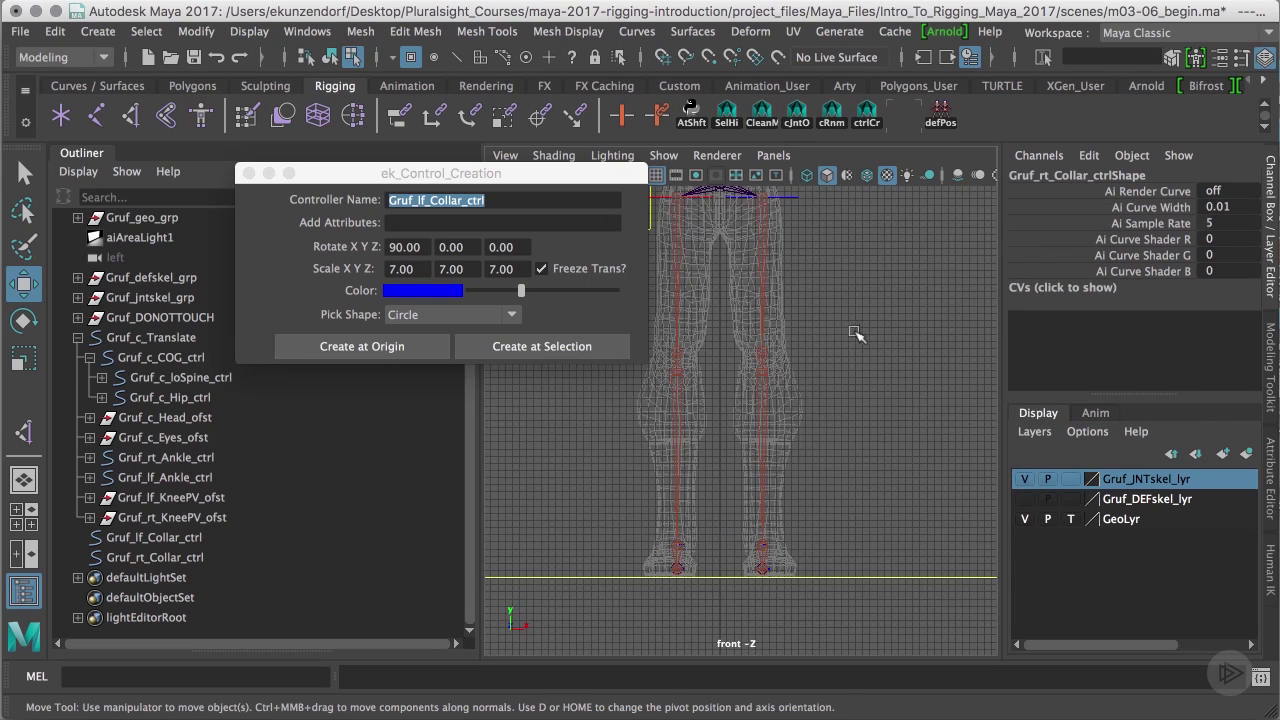
pyautogui.press('f')
pyautogui.scroll(-3, 840, 396)
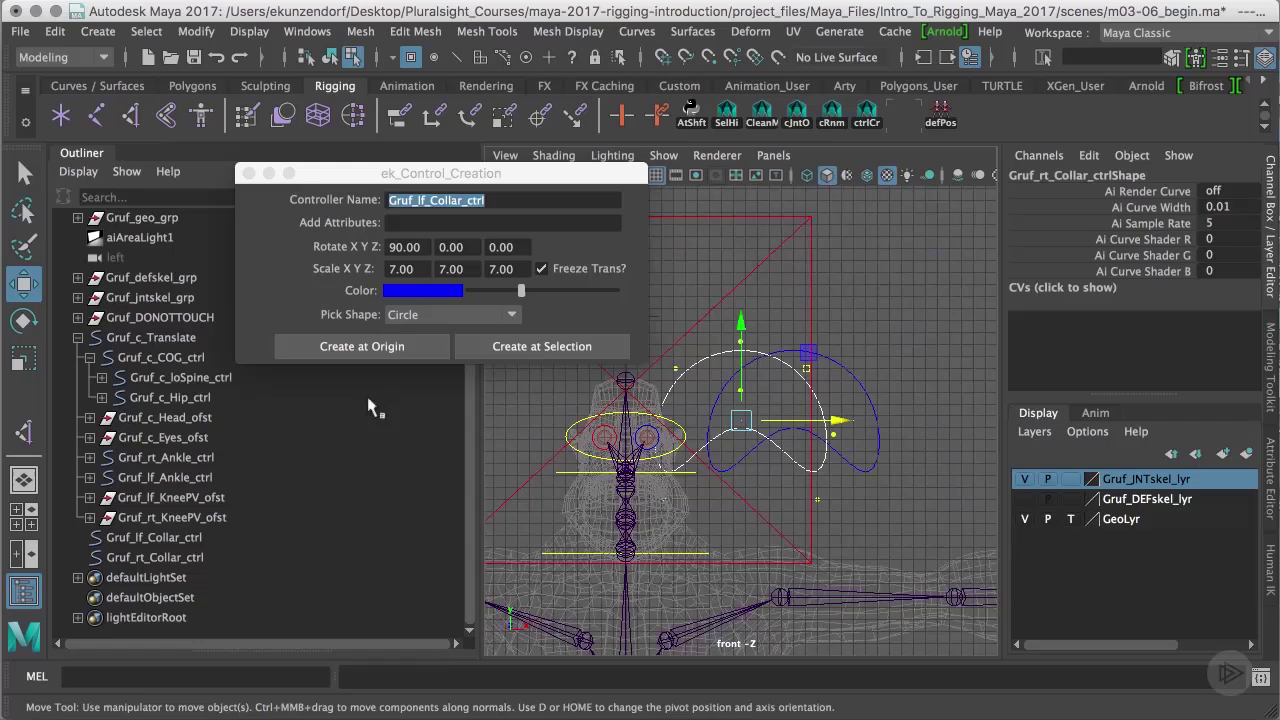
pyautogui.moveTo(848, 430); pyautogui.dragTo(558, 455)
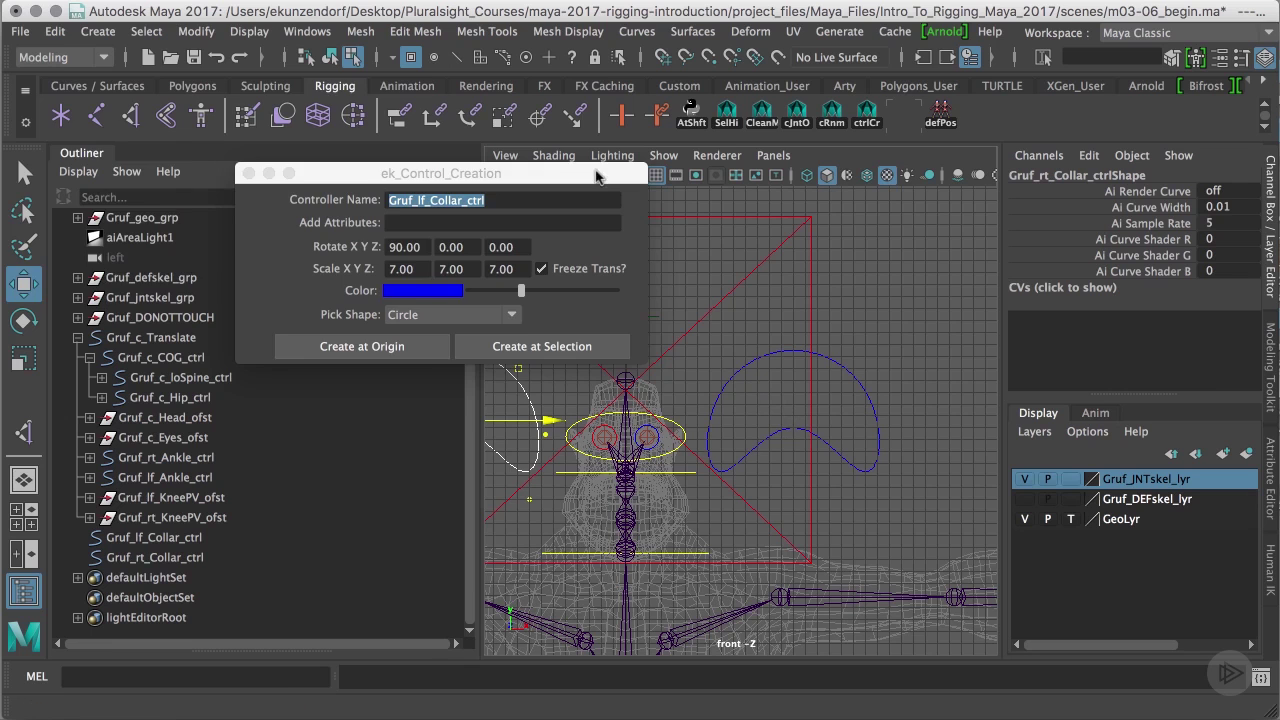
pyautogui.moveTo(540, 173); pyautogui.dragTo(292, 75)
pyautogui.scroll(-2, 740, 420)
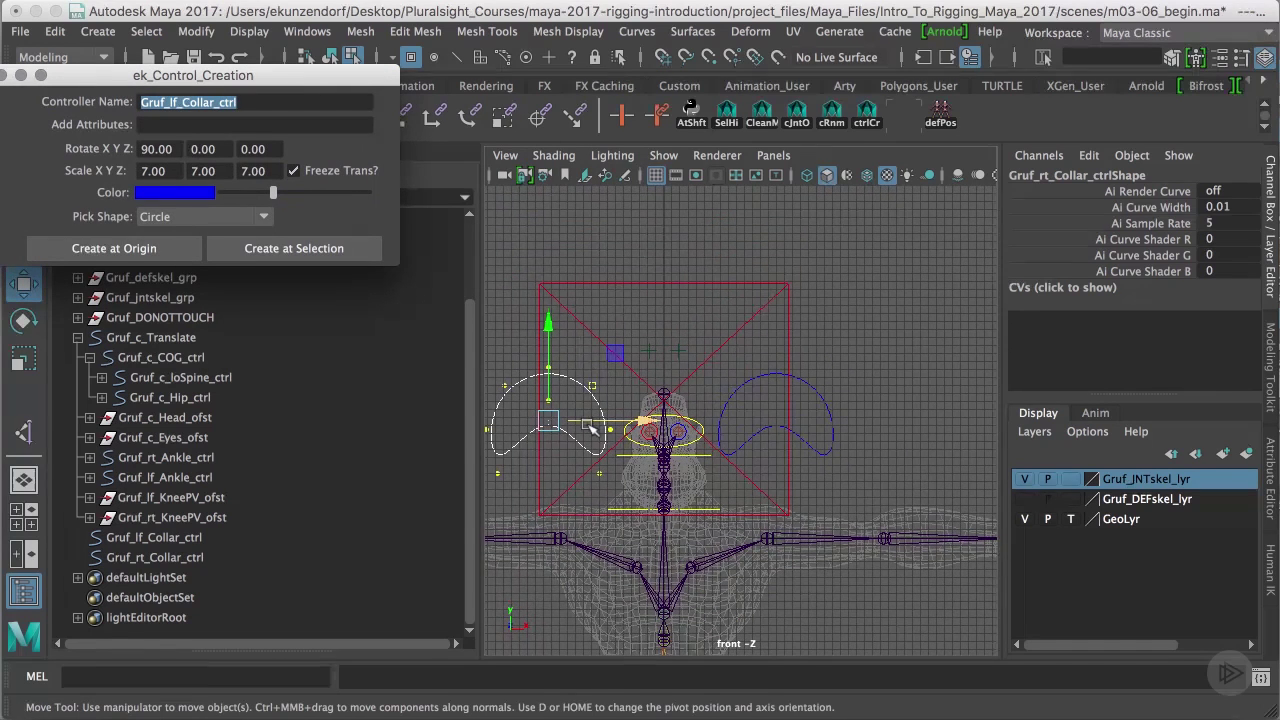
pyautogui.moveTo(578, 340); pyautogui.dragTo(559, 460, button='right')
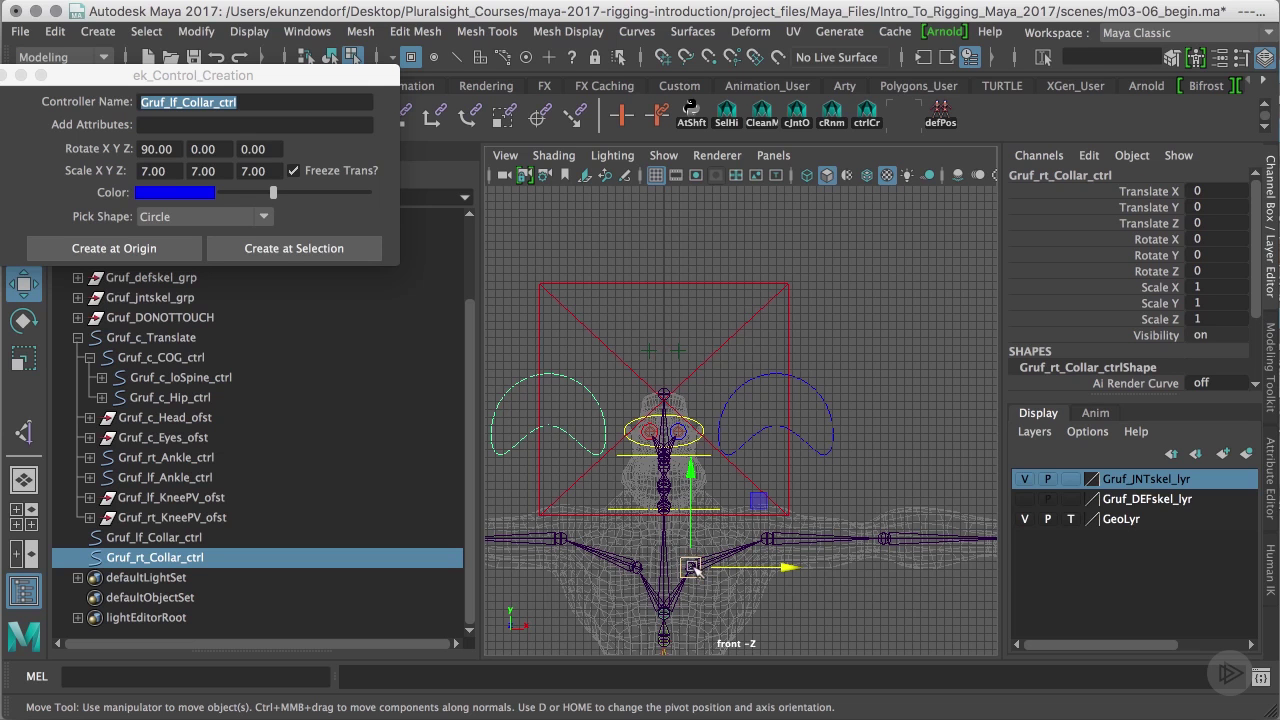
# - Snap the right collar control's pivot to its joint and return to perspective view
pyautogui.press('d')
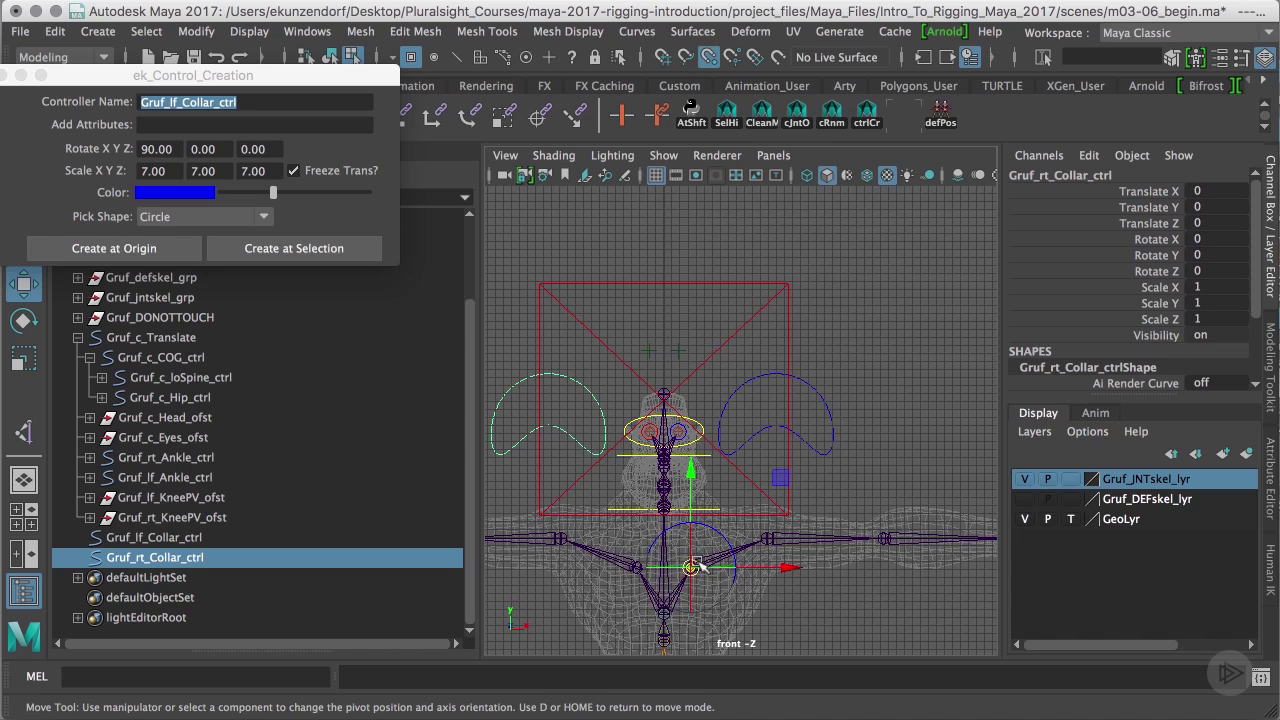
pyautogui.moveTo(700, 573); pyautogui.dragTo(700, 608)
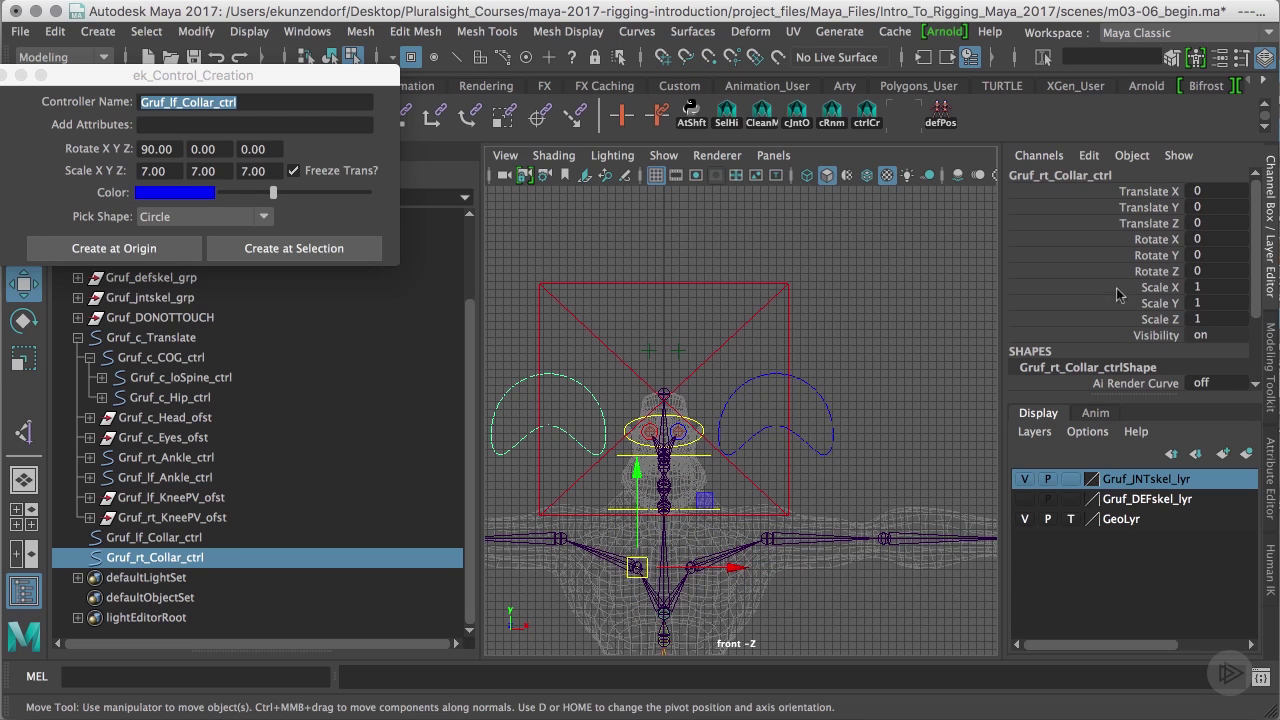
pyautogui.press('space')
pyautogui.moveTo(700, 425); pyautogui.dragTo(700, 398)
# - Enable drawing overrides on Gruf_rt_Collar_ctrlShape with a red colour, then deselect
pyautogui.click(1271, 478)
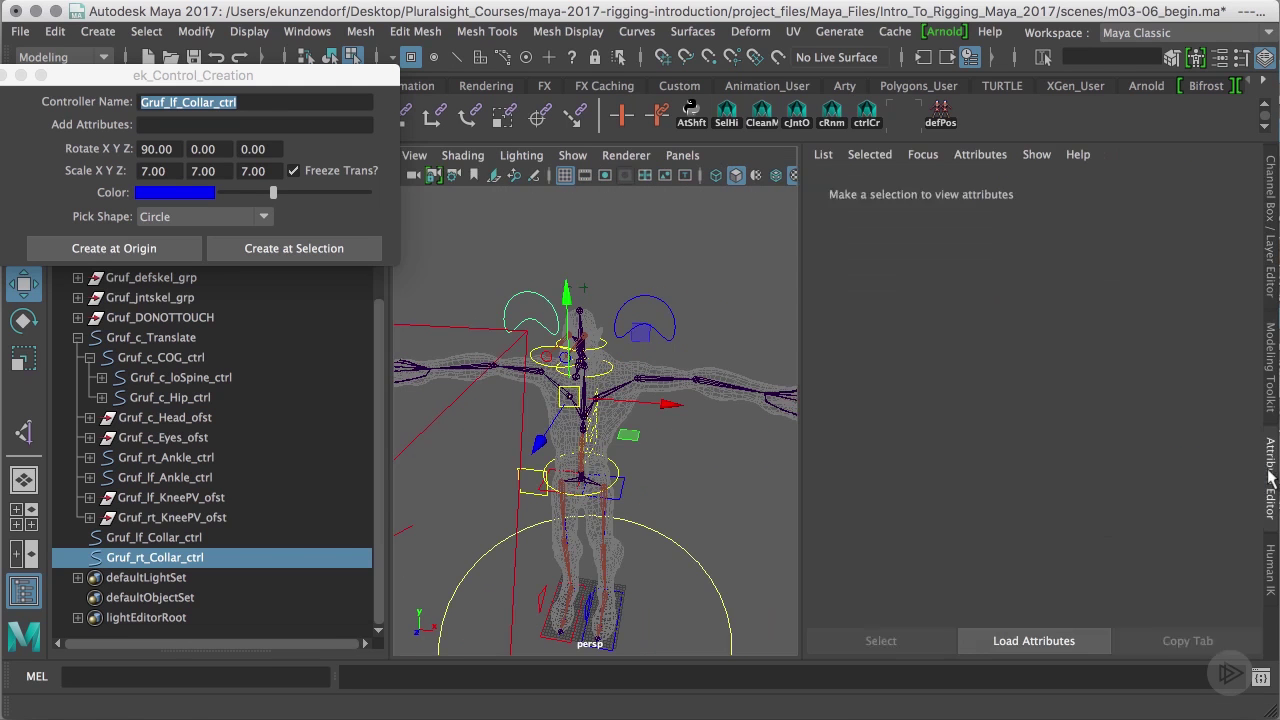
pyautogui.scroll(5, 1080, 410)
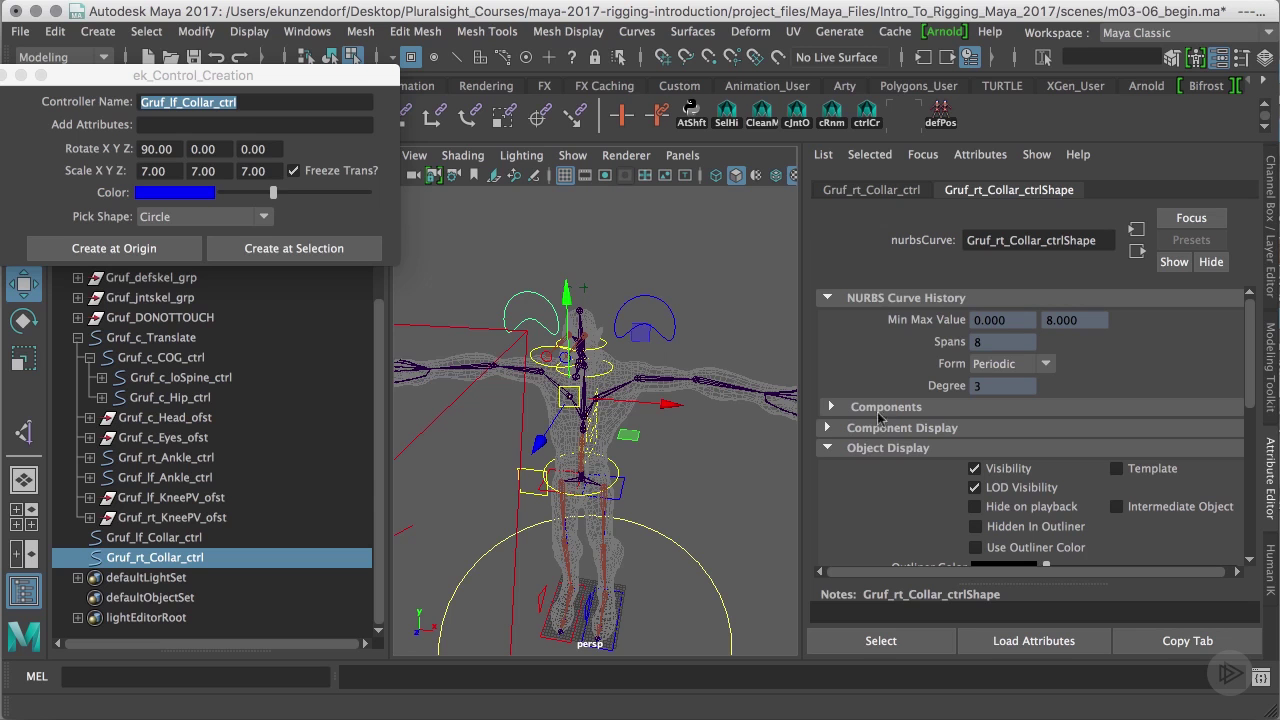
pyautogui.scroll(-3, 905, 467)
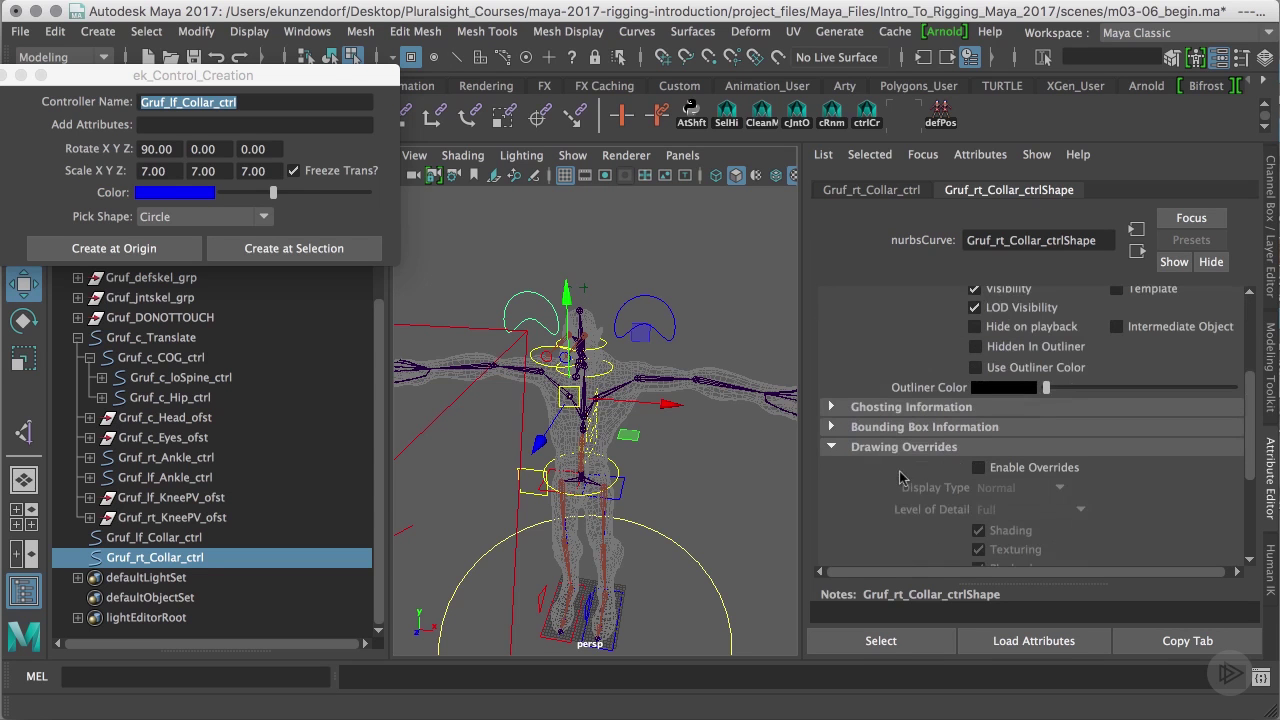
pyautogui.scroll(-2, 955, 464)
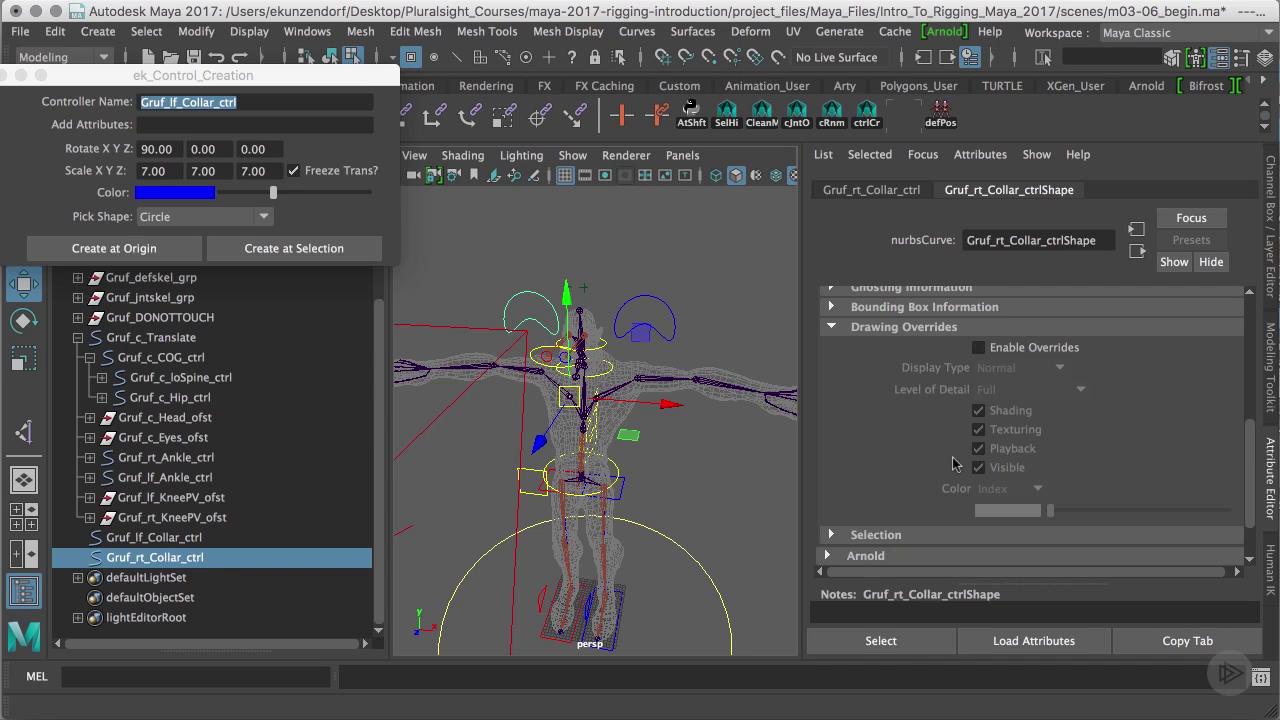
pyautogui.click(979, 348)
pyautogui.moveTo(1052, 512); pyautogui.dragTo(1124, 516)
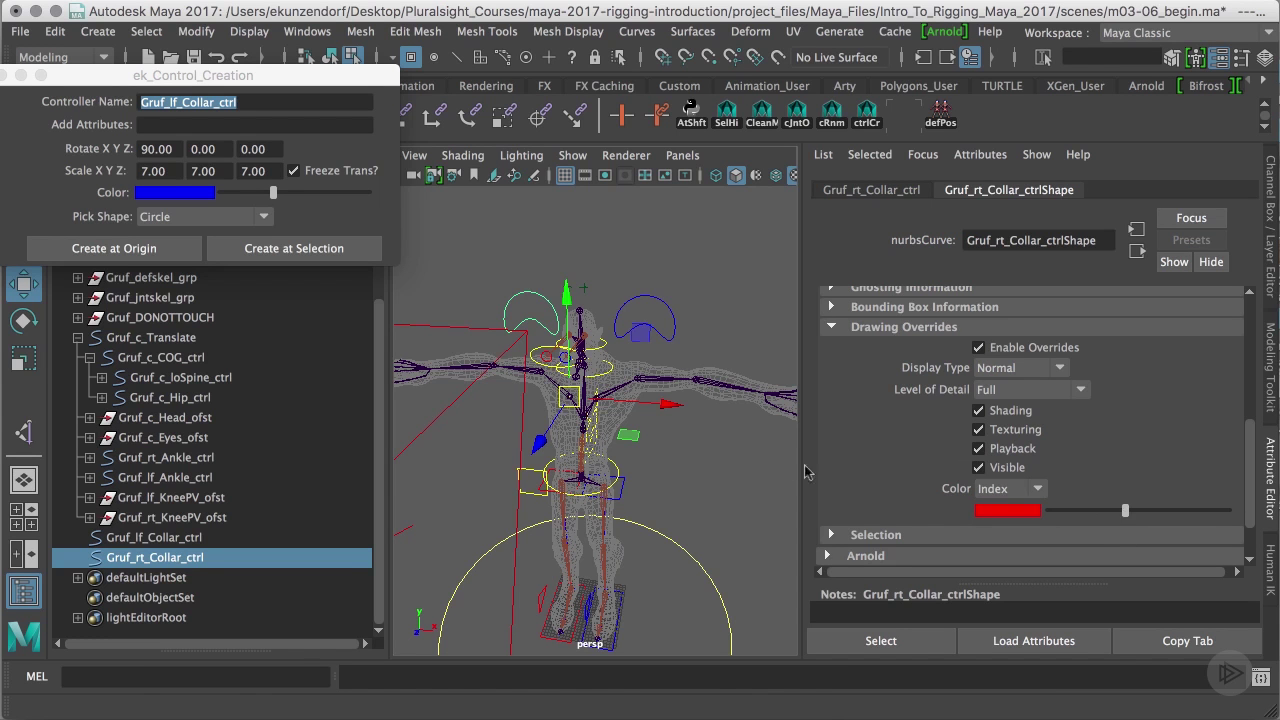
pyautogui.click(757, 465)
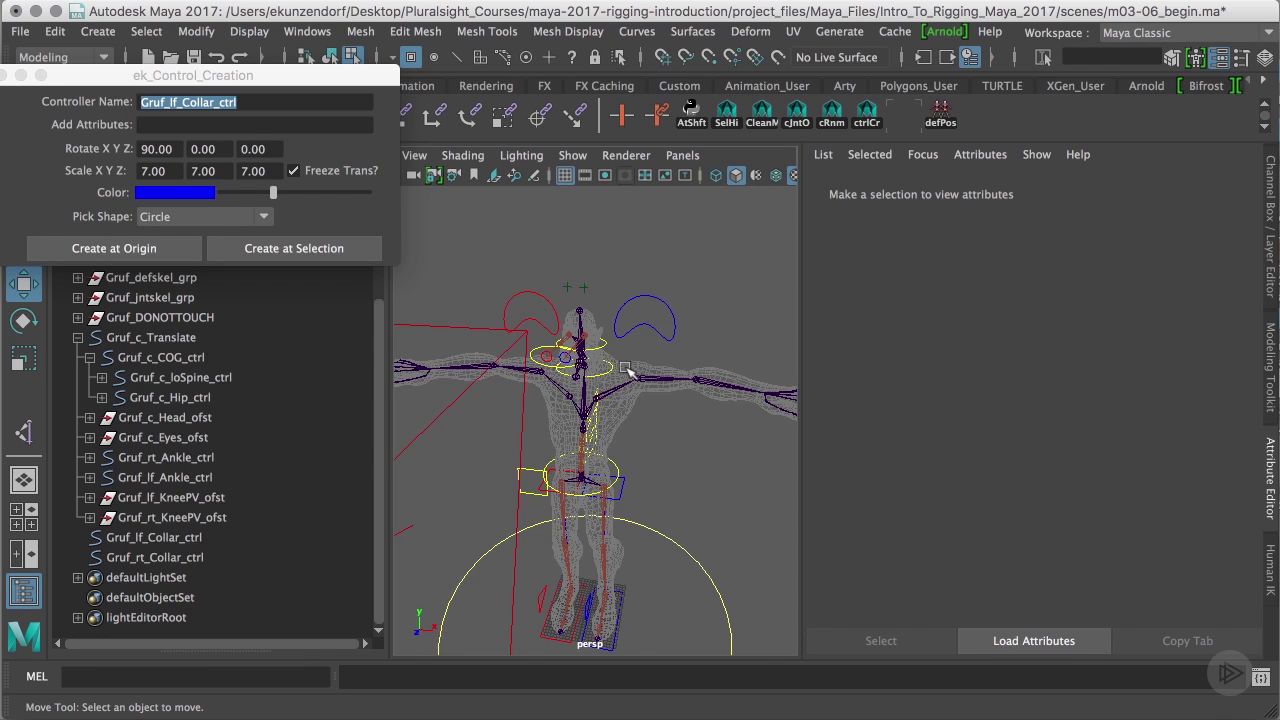
# - In object mode, select Gruf_lf_Collar_ctrl, then add Gruf_lf_Collar_JNT
pyautogui.scroll(3, 622, 372)
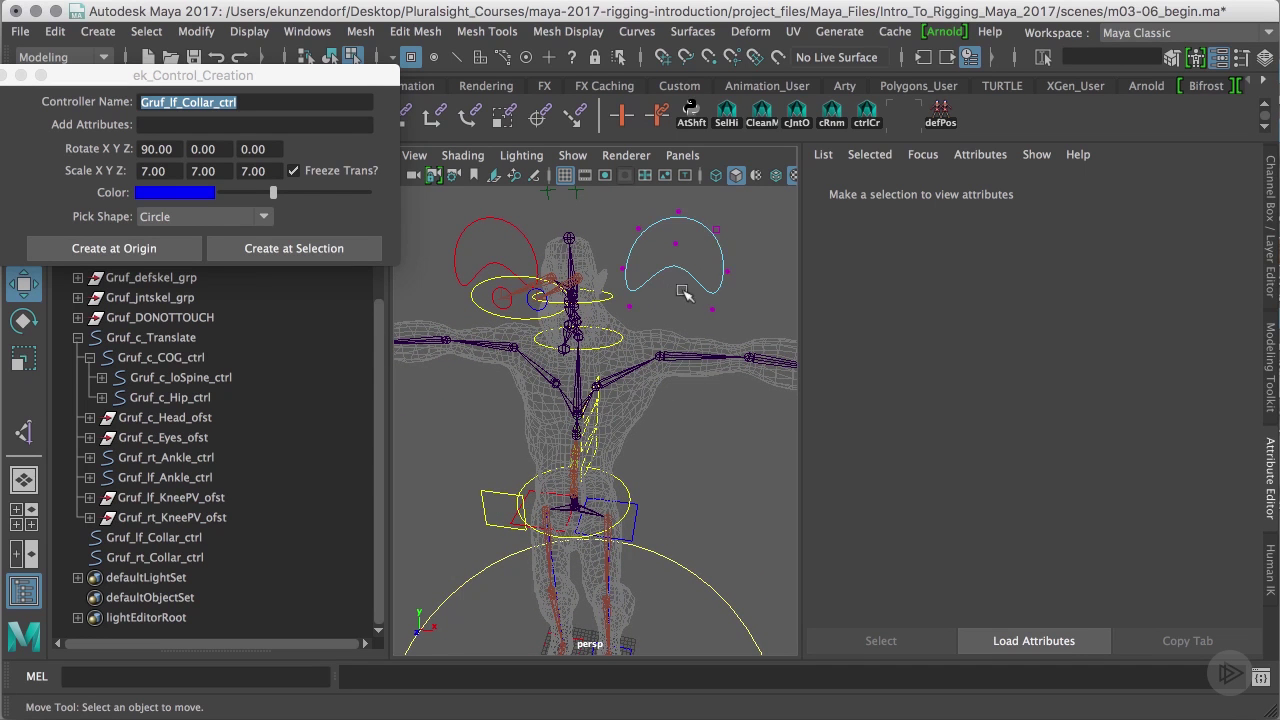
pyautogui.click(682, 275)
pyautogui.click(340, 58)
pyautogui.click(330, 57)
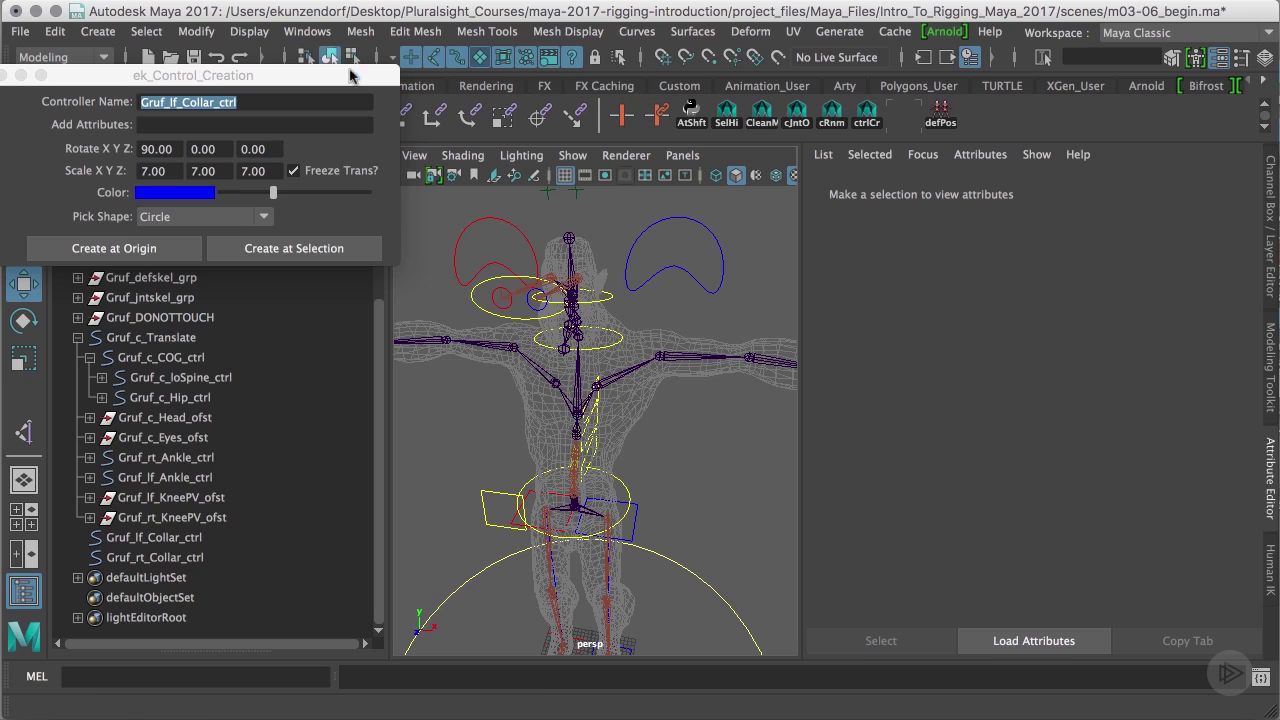
pyautogui.click(710, 311)
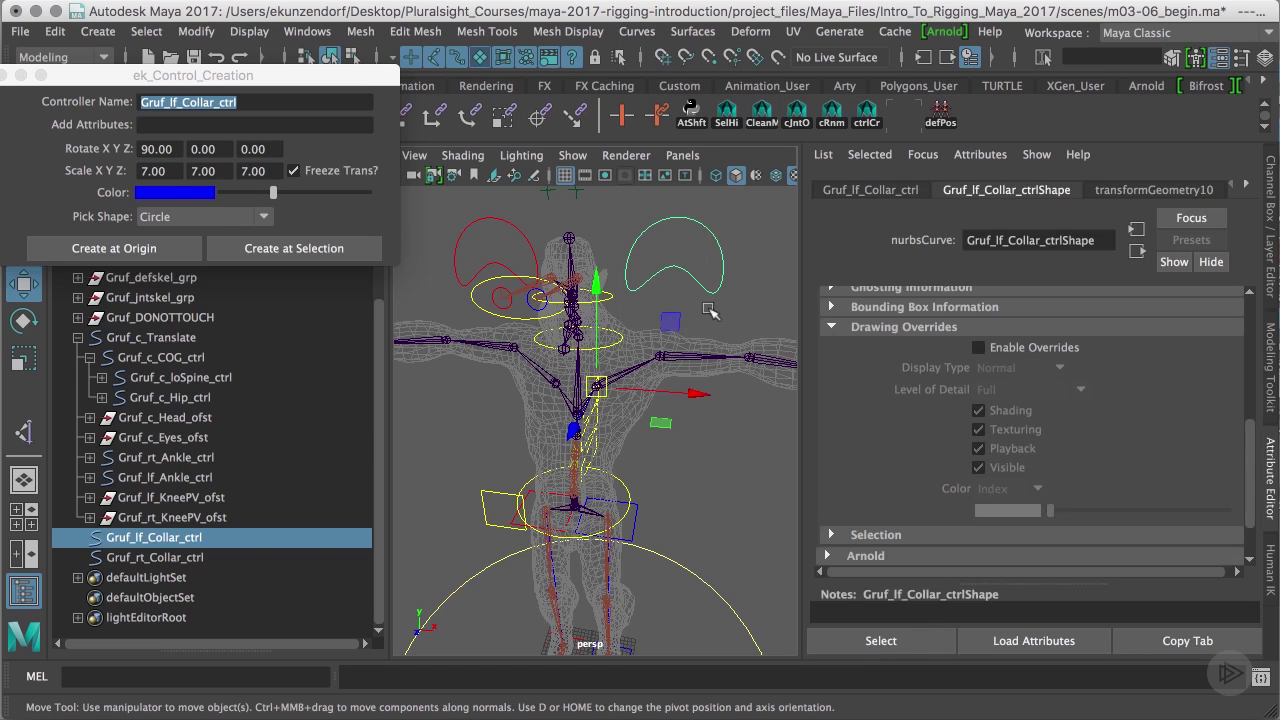
pyautogui.click(632, 376)
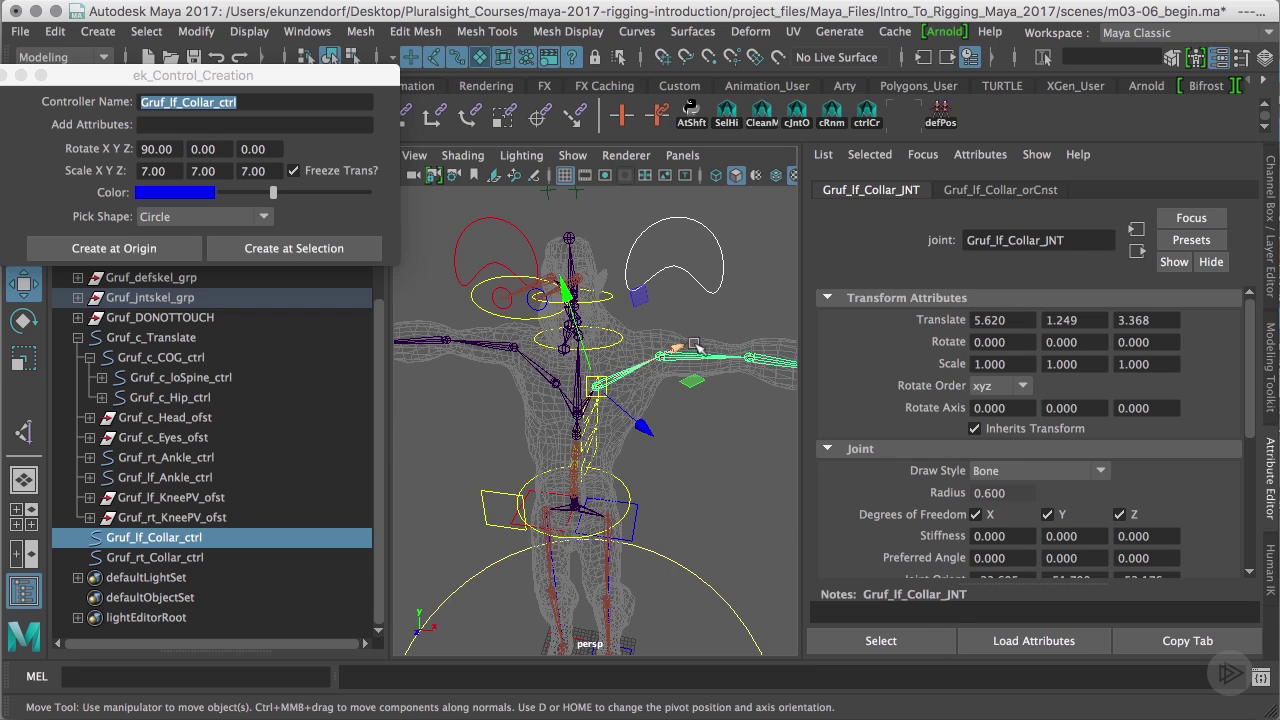
# - Apply a parent constraint with weight 1 and maintain offset on
pyautogui.press('space')
pyautogui.click(745, 399)
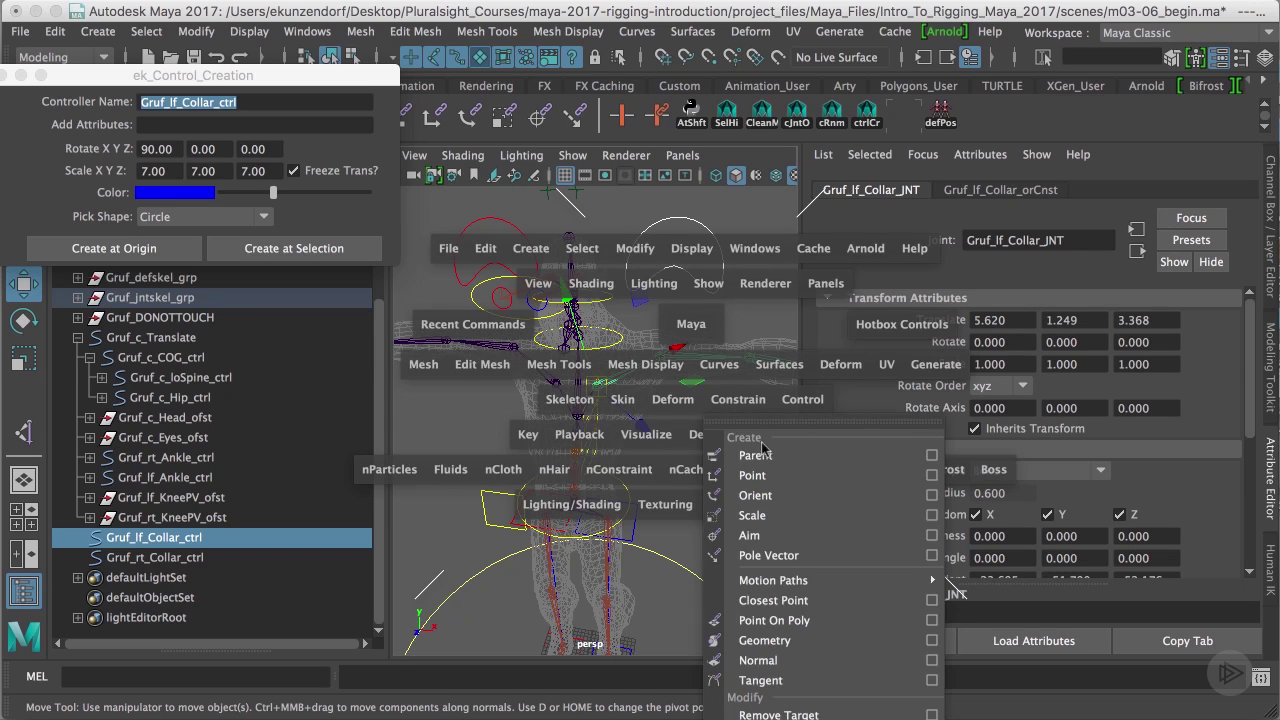
pyautogui.click(931, 455)
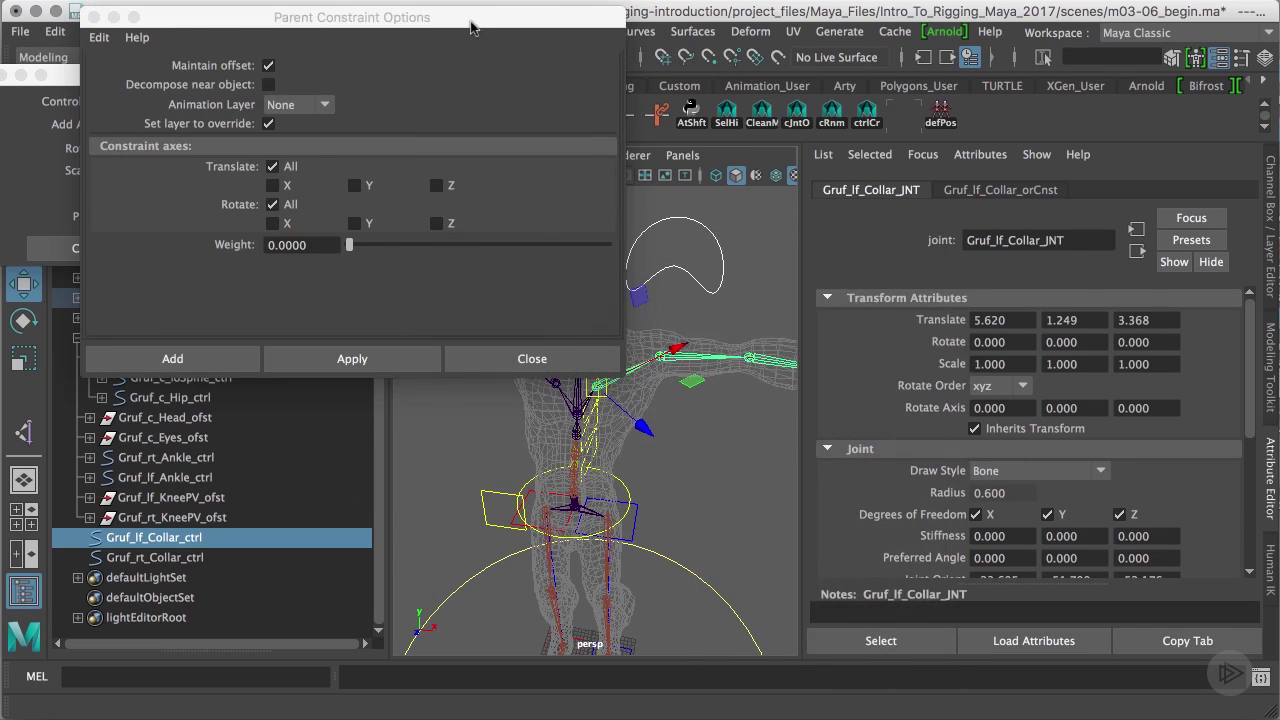
pyautogui.moveTo(470, 27); pyautogui.dragTo(957, 50)
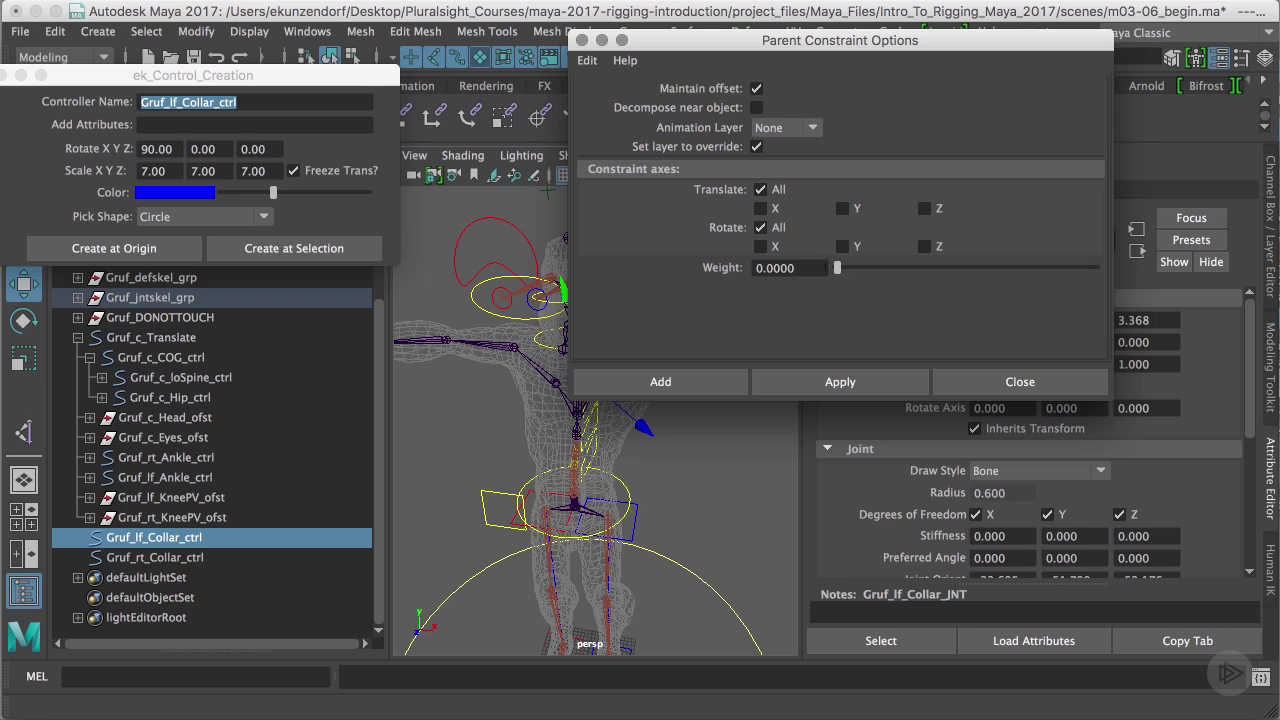
pyautogui.doubleClick(782, 268)
pyautogui.write('1')
pyautogui.click(865, 381)
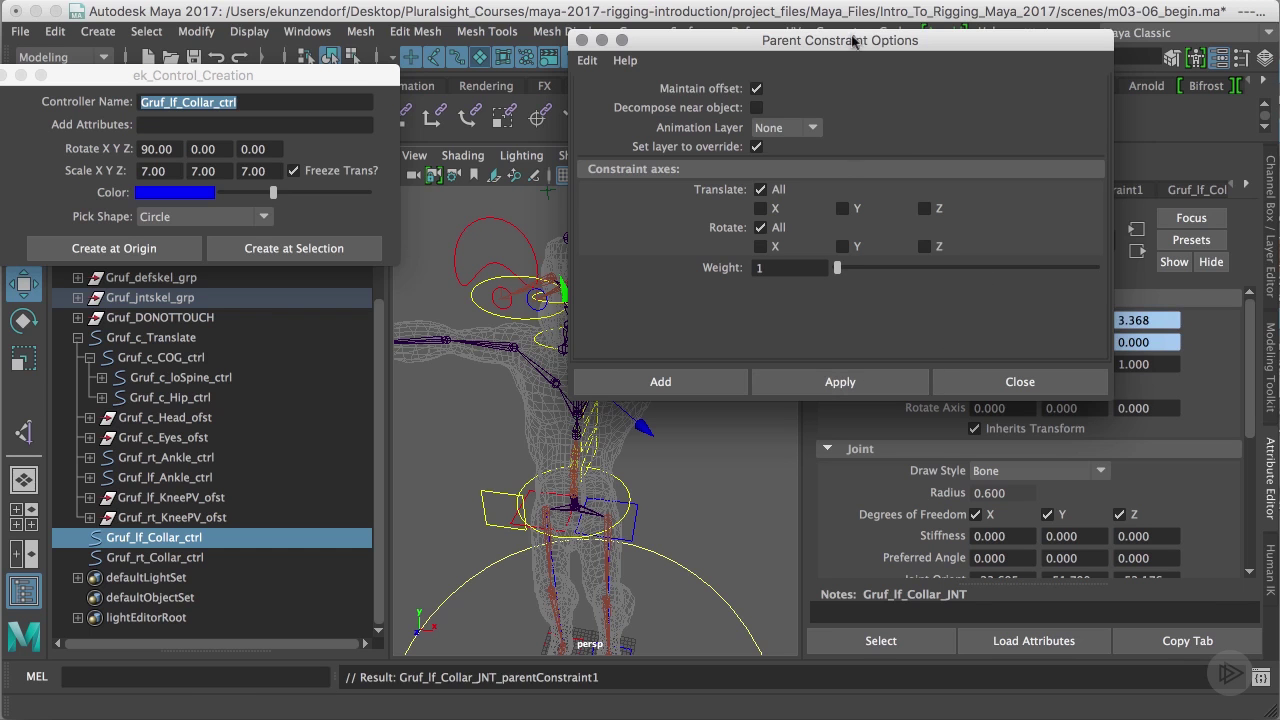
pyautogui.moveTo(855, 40); pyautogui.dragTo(1018, 220)
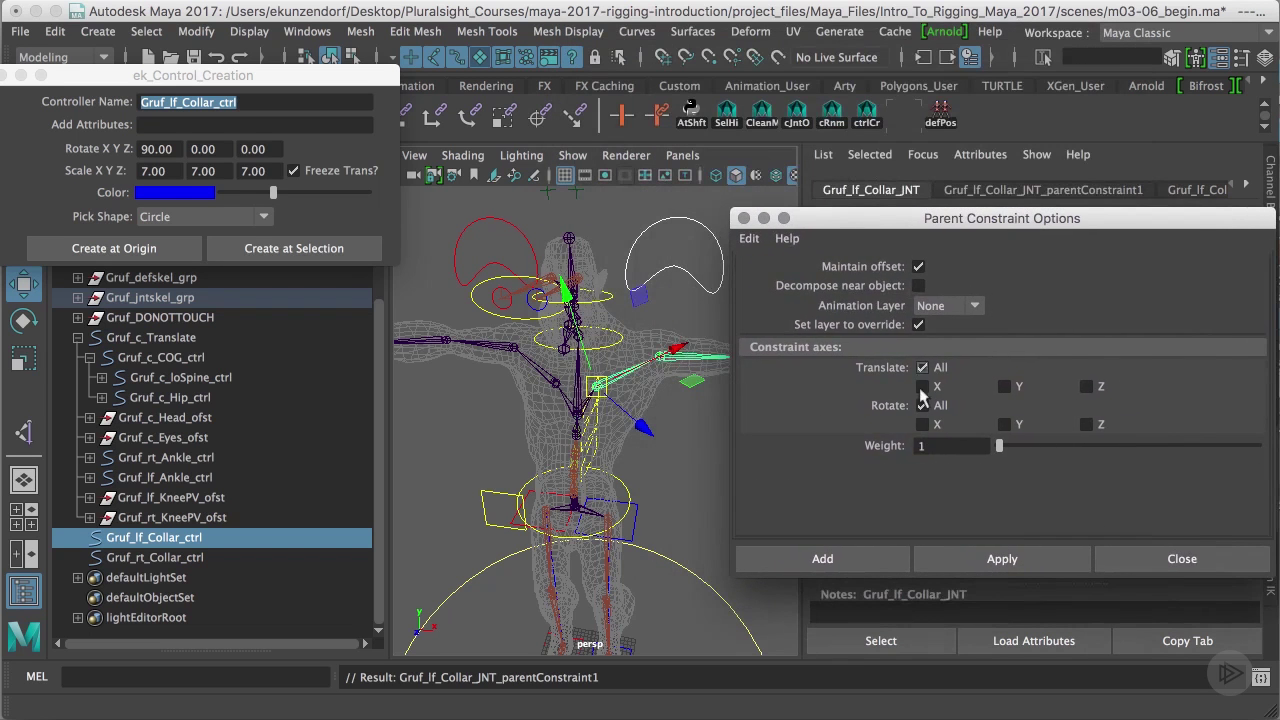
# - Test-rotate the left collar control to check the arm follows, then undo
pyautogui.click(695, 282)
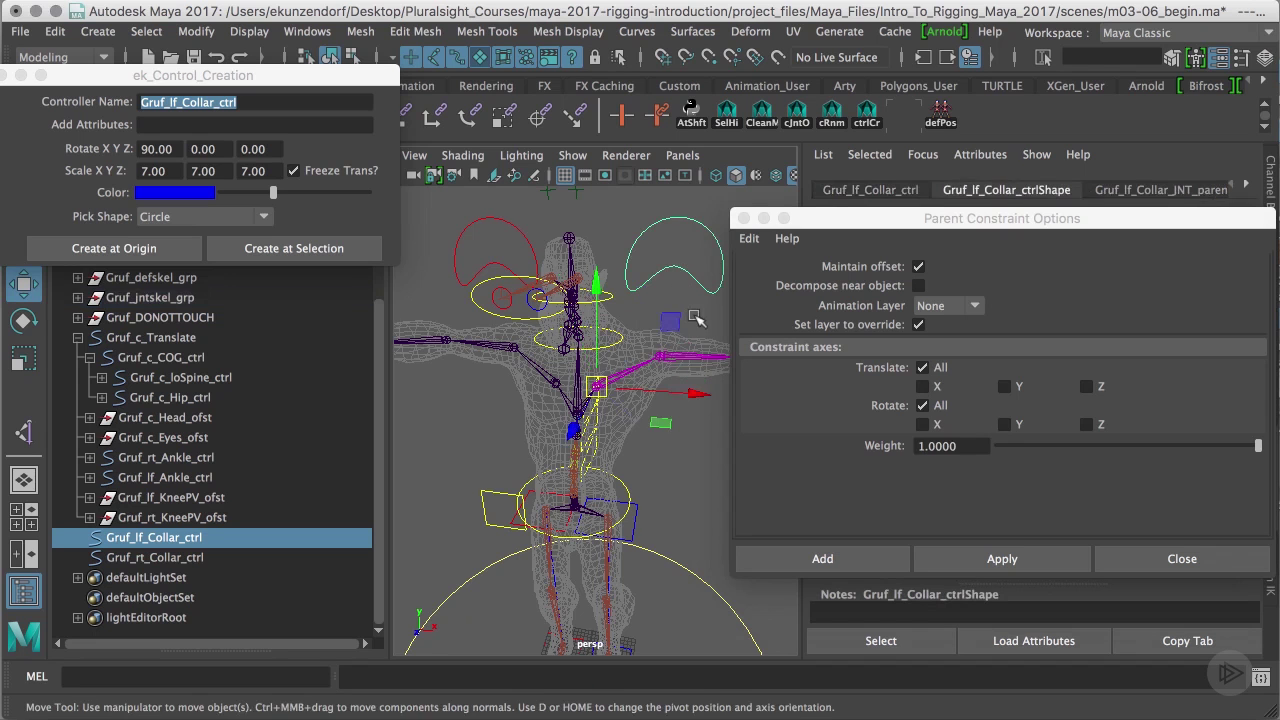
pyautogui.press('e')
pyautogui.moveTo(669, 358); pyautogui.dragTo(665, 400)
pyautogui.press('z')
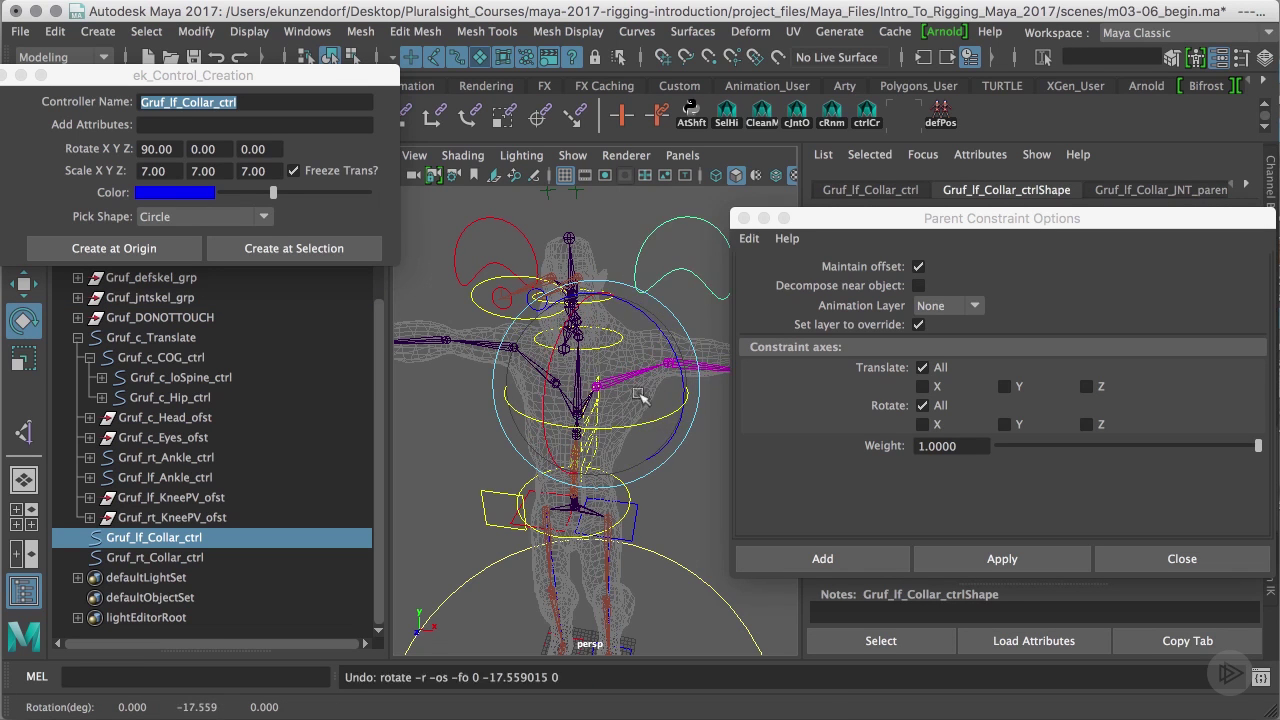
# - Parent-constrain Gruf_rt_Collar_JNT to Gruf_rt_Collar_ctrl and close the constraint options
pyautogui.moveTo(840, 218); pyautogui.dragTo(855, 213)
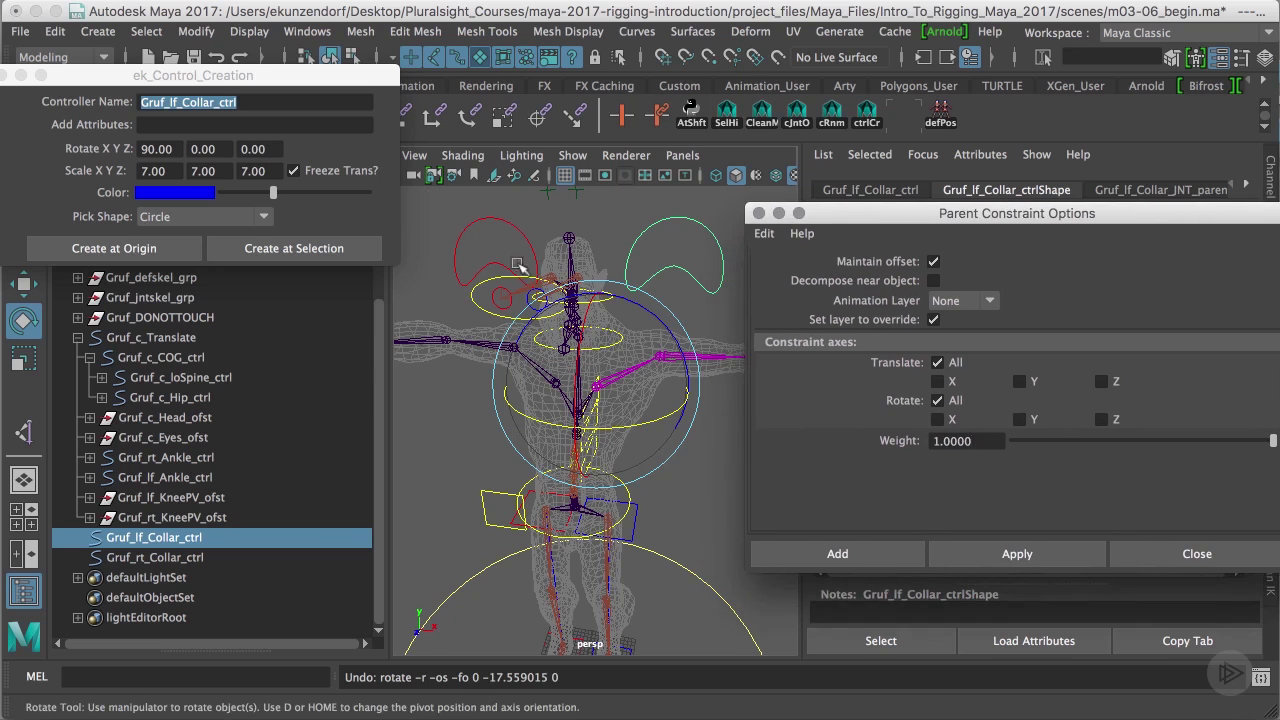
pyautogui.moveTo(505, 235); pyautogui.dragTo(505, 236)
pyautogui.press('q')
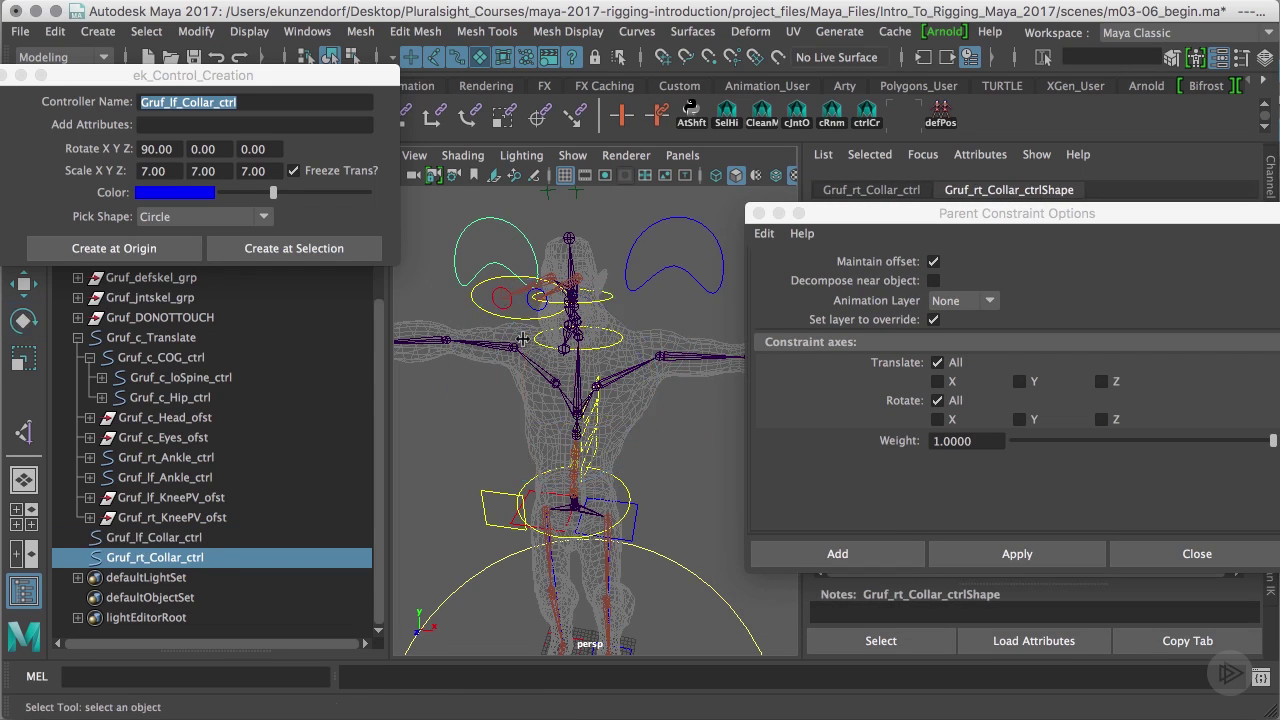
pyautogui.keyDown('shift'); pyautogui.click(533, 375); pyautogui.keyUp('shift')
pyautogui.click(1038, 556)
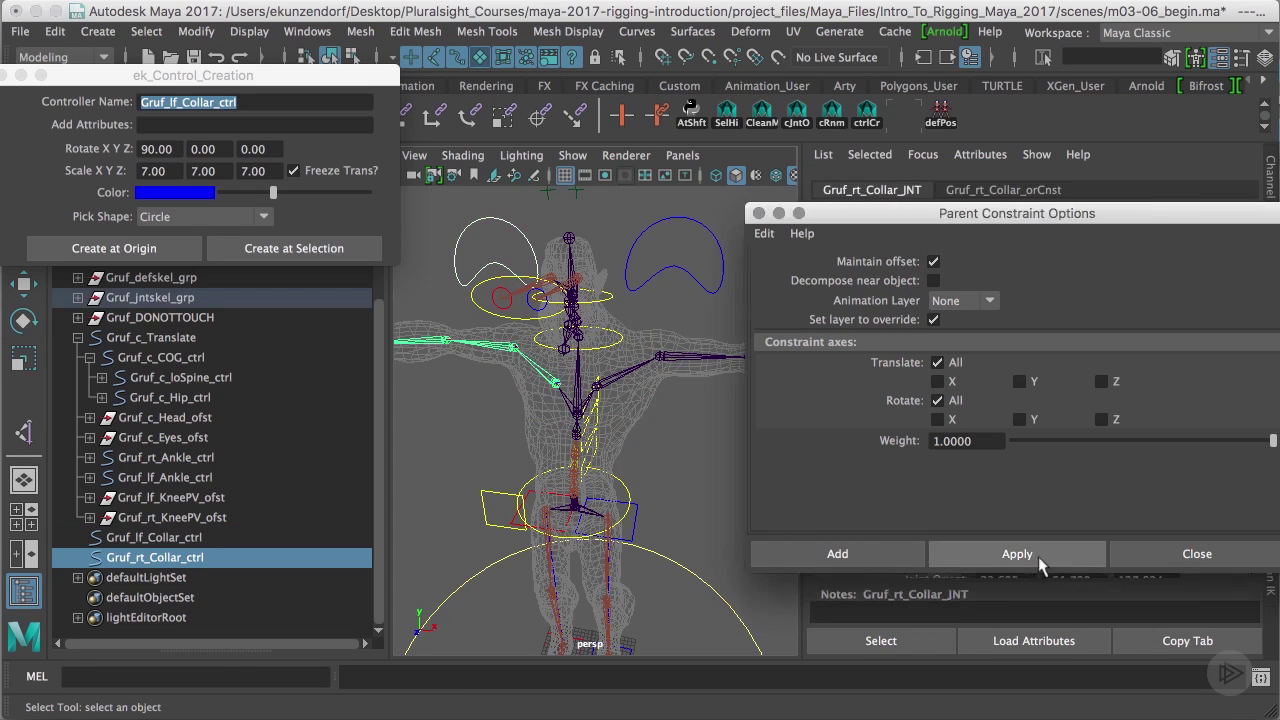
pyautogui.click(758, 214)
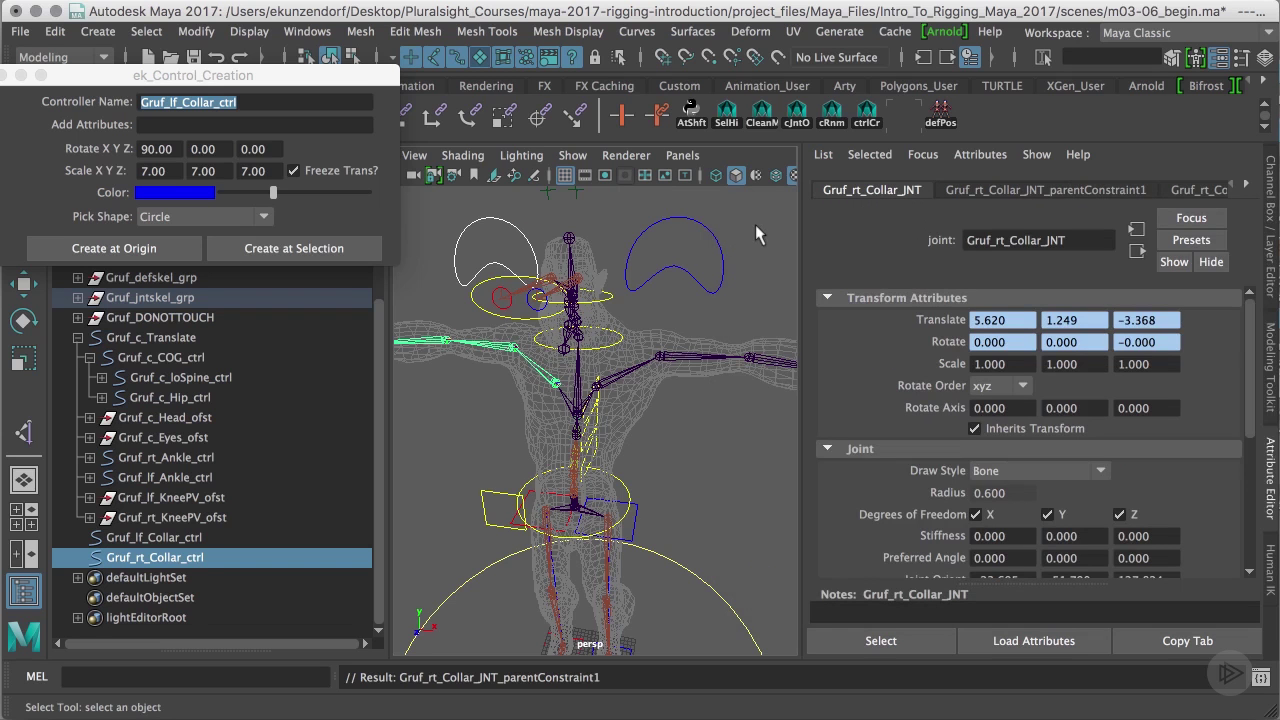